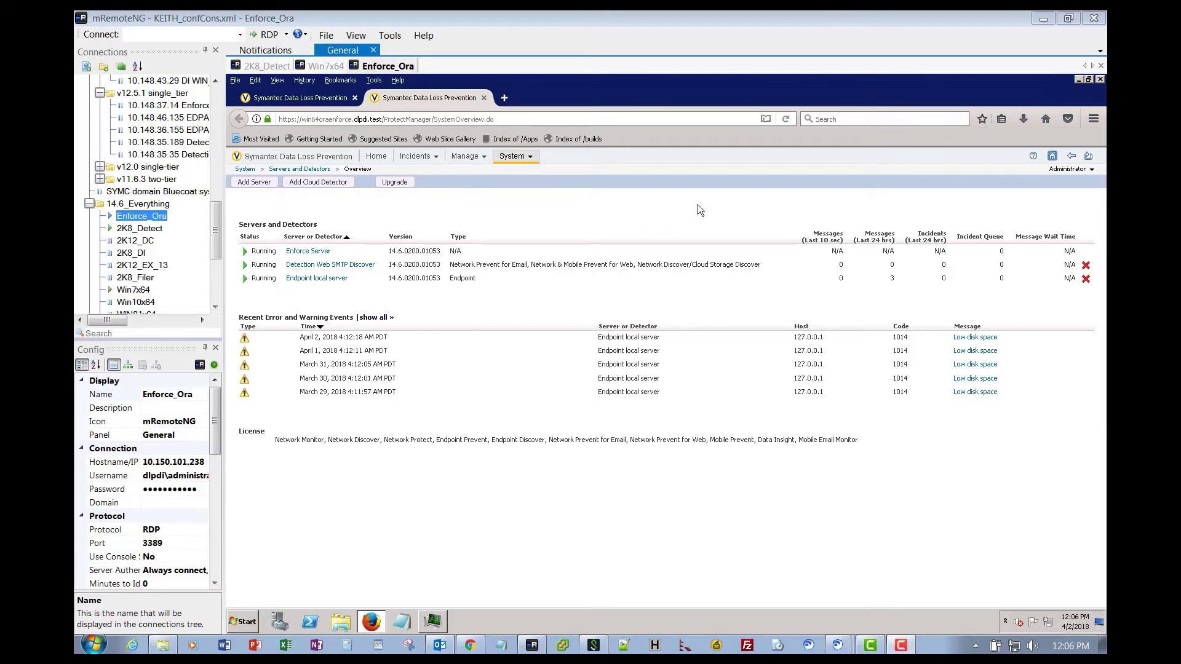
Go to System > Agents > Agent Packaging in the Enforce console.
click(531, 157)
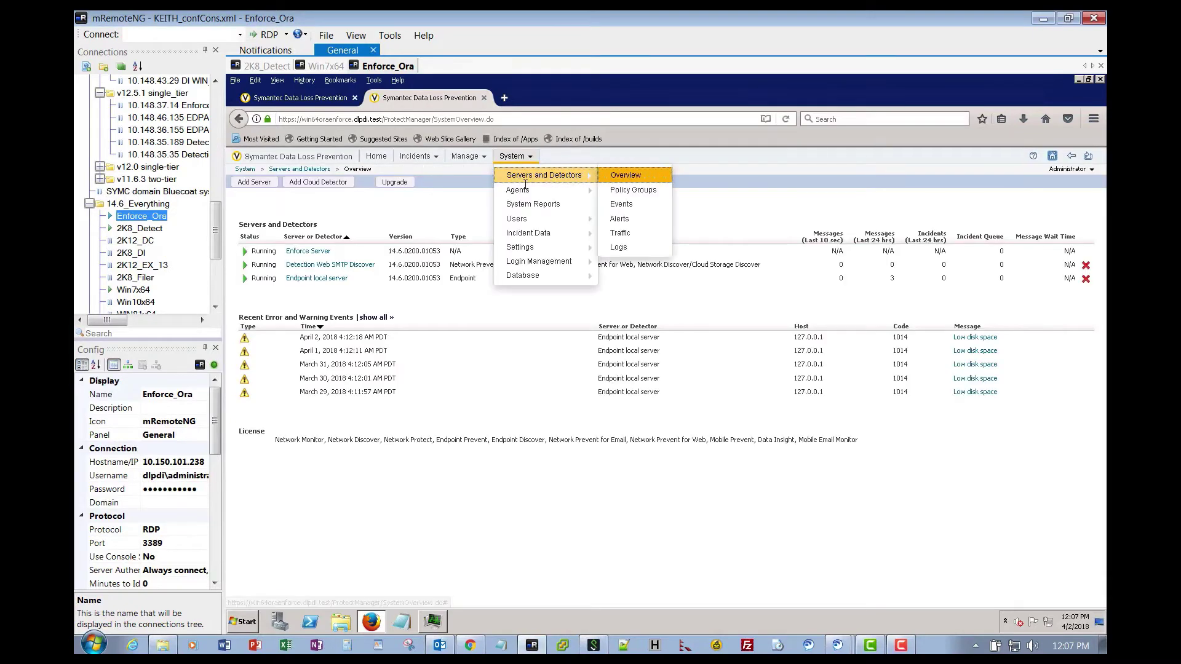
mouse_move(519, 190)
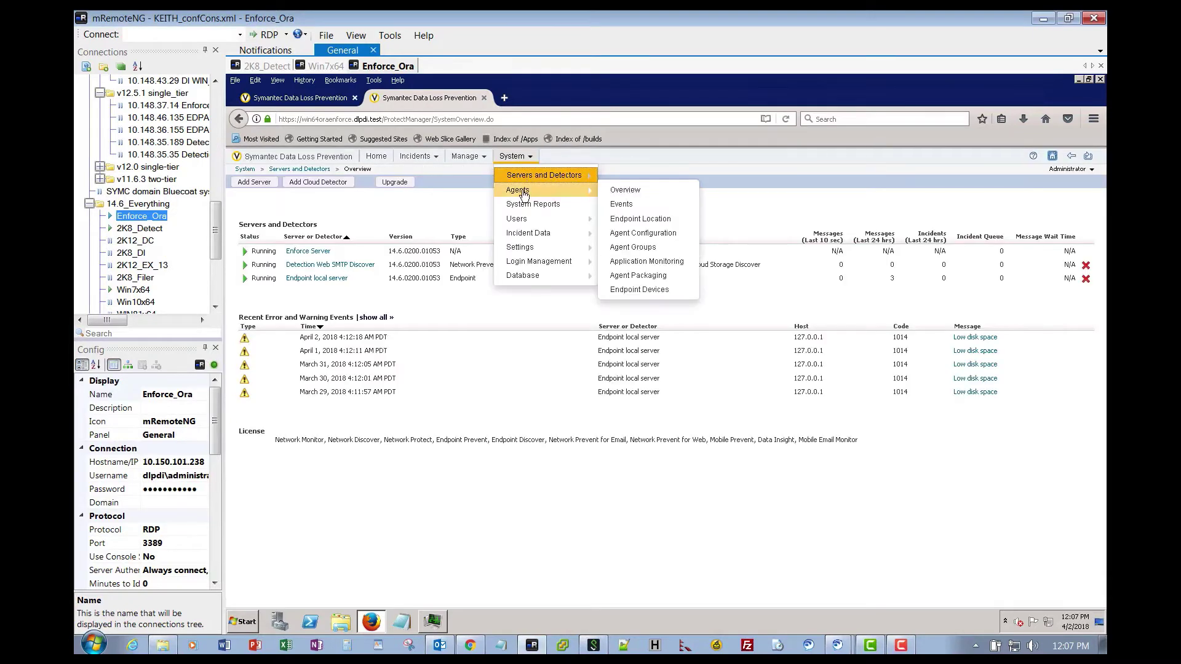
click(644, 277)
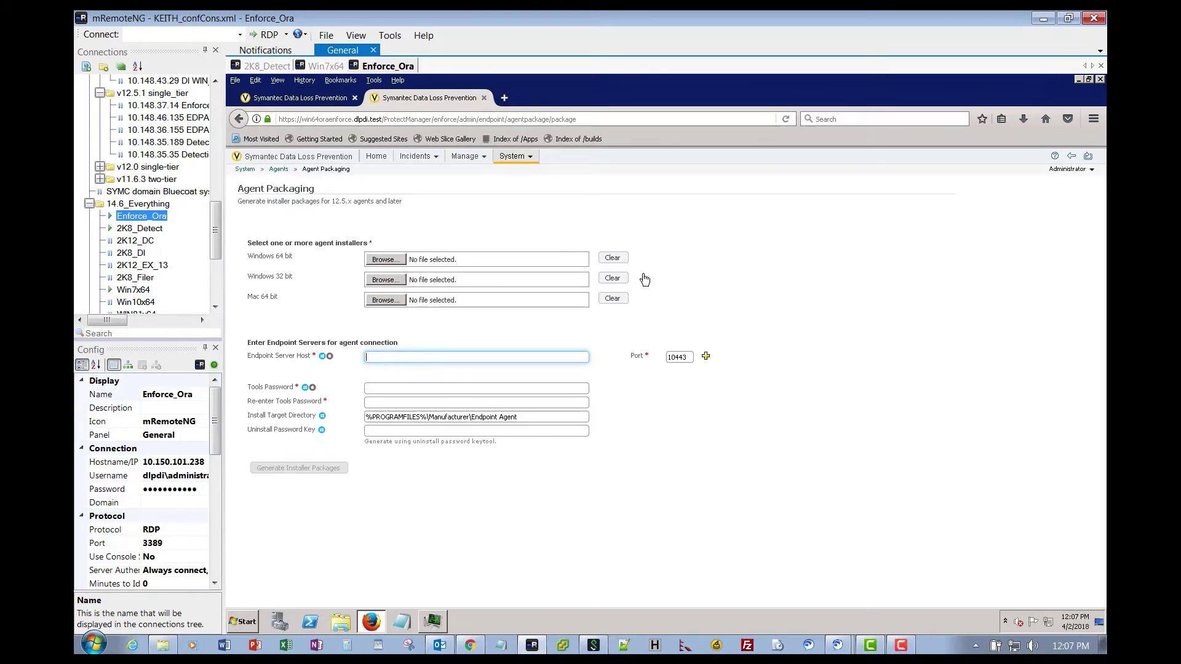
Upload AgentInstall64.msi from Symantec_DLP_14.6_MP1_Agent_Win-IN\DLP\14.6_MP1\Endpoint\Win\x64 as the Windows 64 bit installer.
click(386, 260)
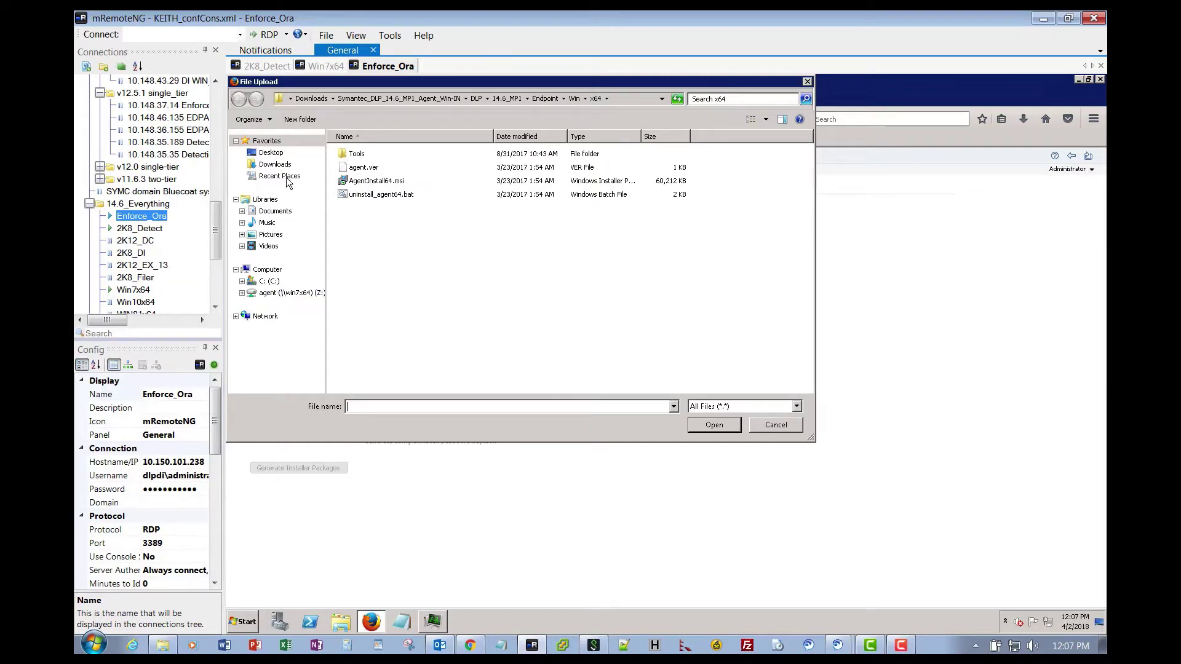
click(273, 164)
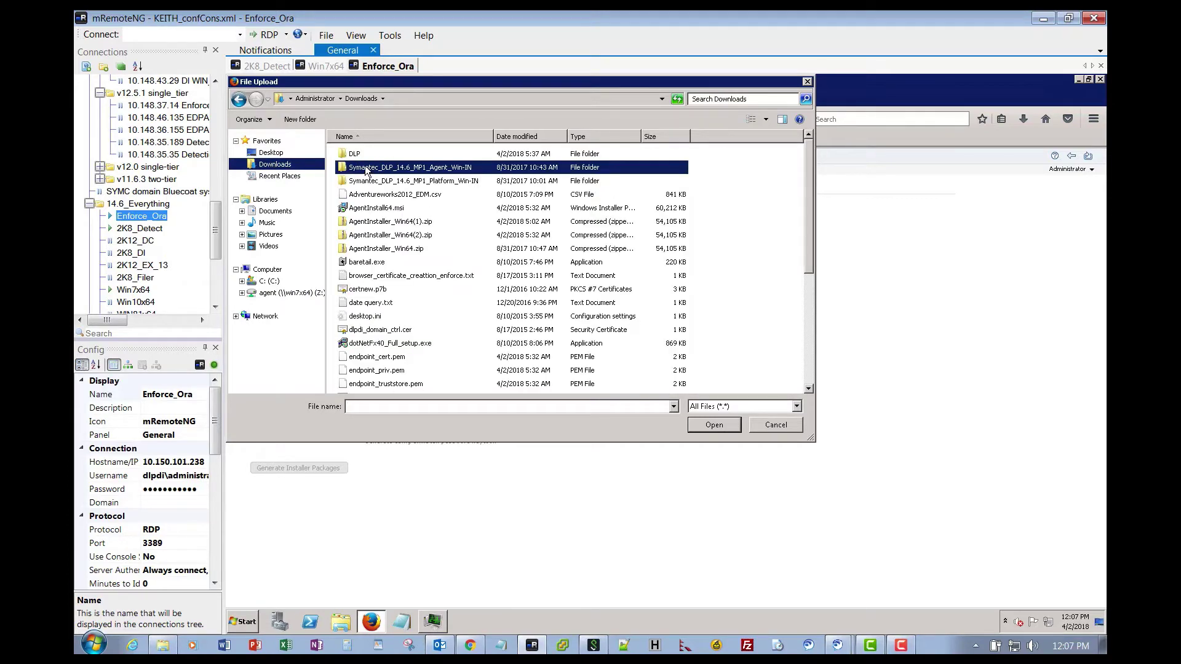
double_click(366, 169)
double_click(355, 154)
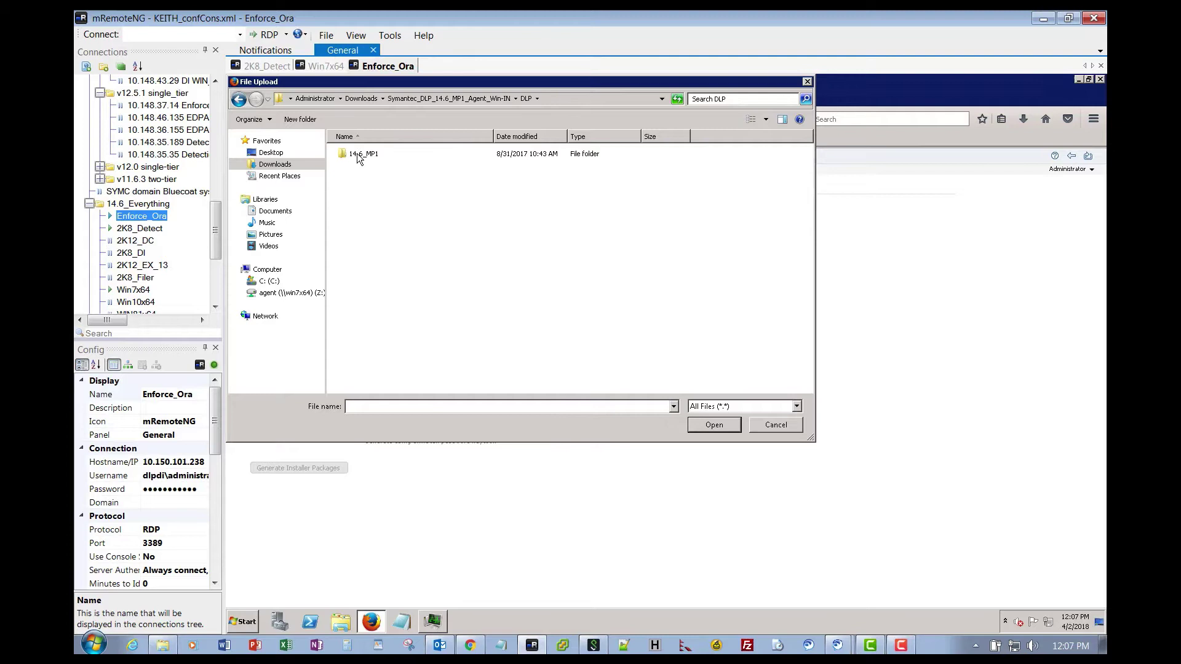
double_click(356, 154)
double_click(358, 154)
double_click(359, 156)
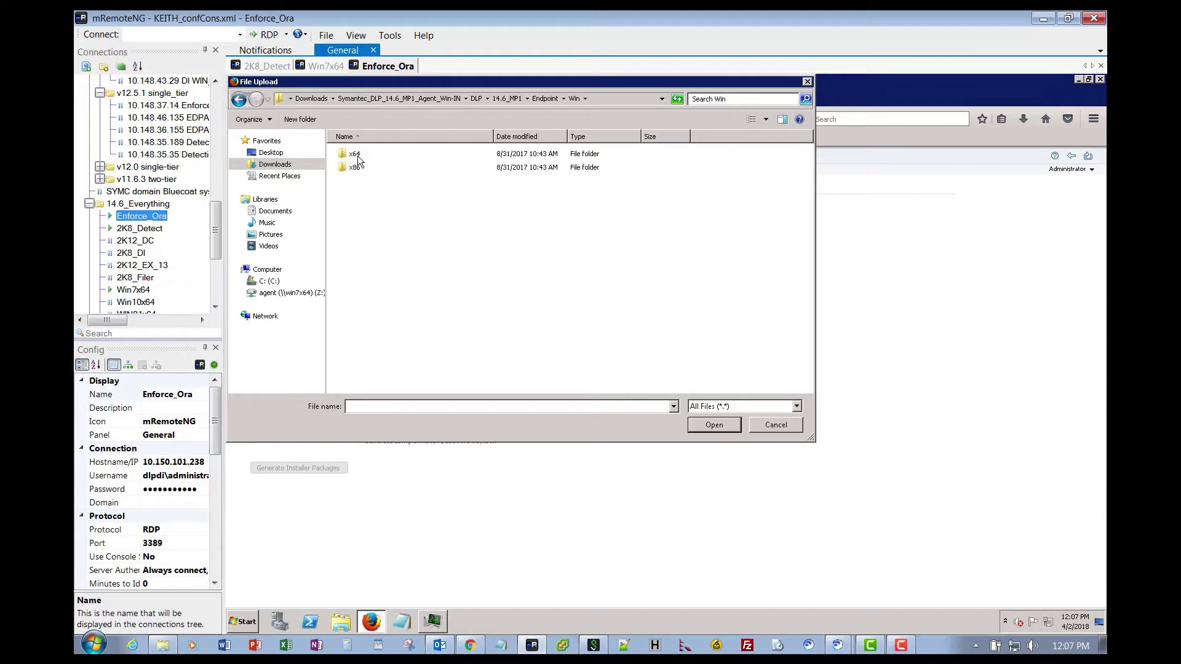
double_click(355, 155)
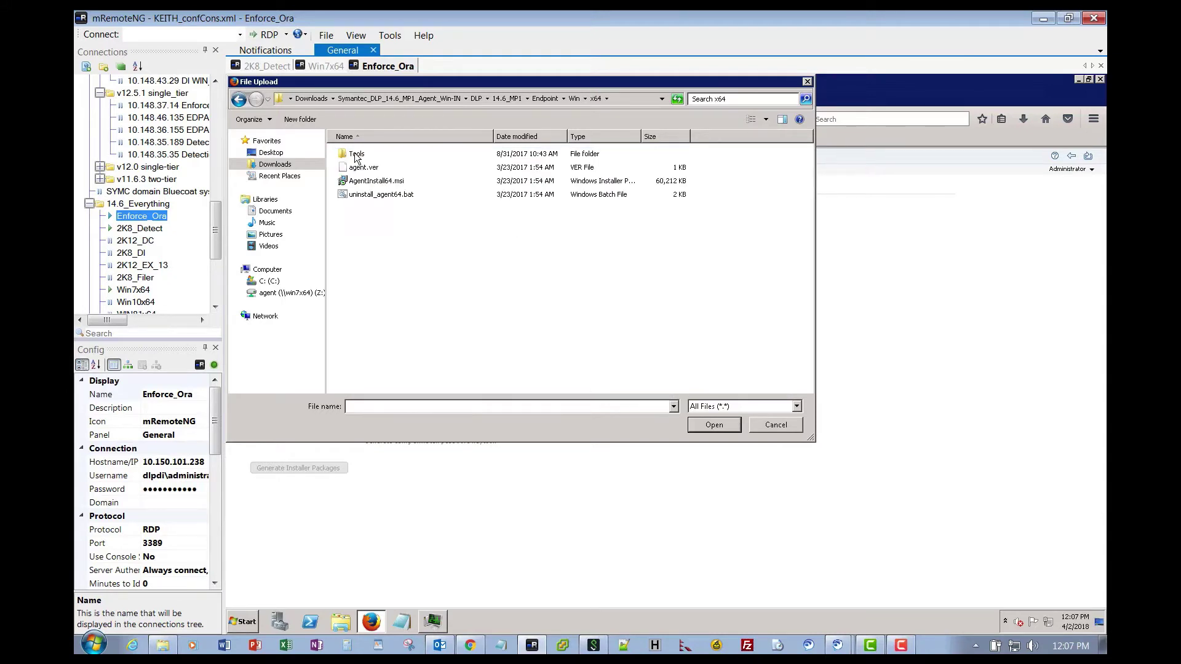
click(372, 184)
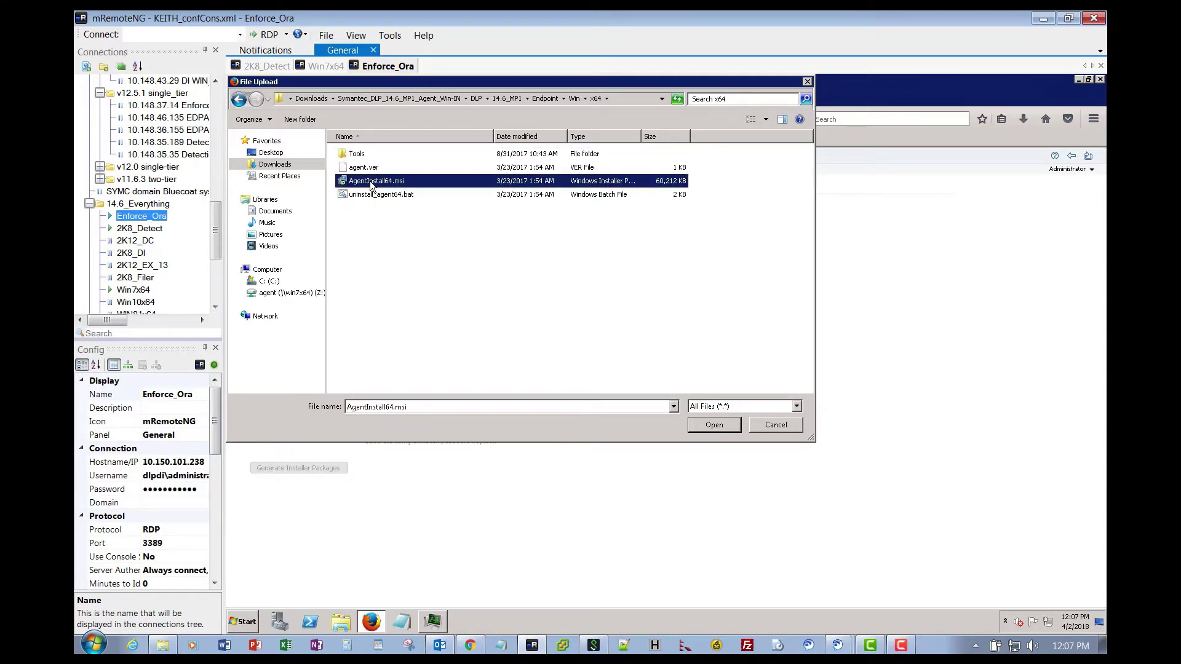
click(714, 425)
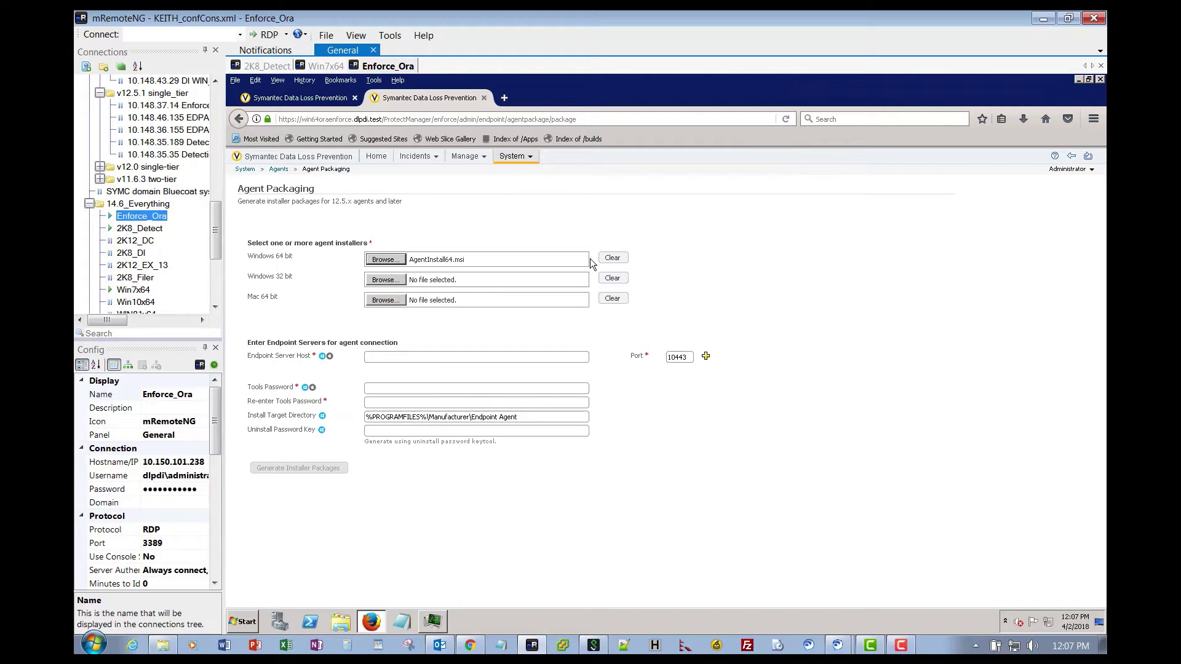
Set the Endpoint Server Host to 192.168.2.100.
click(402, 358)
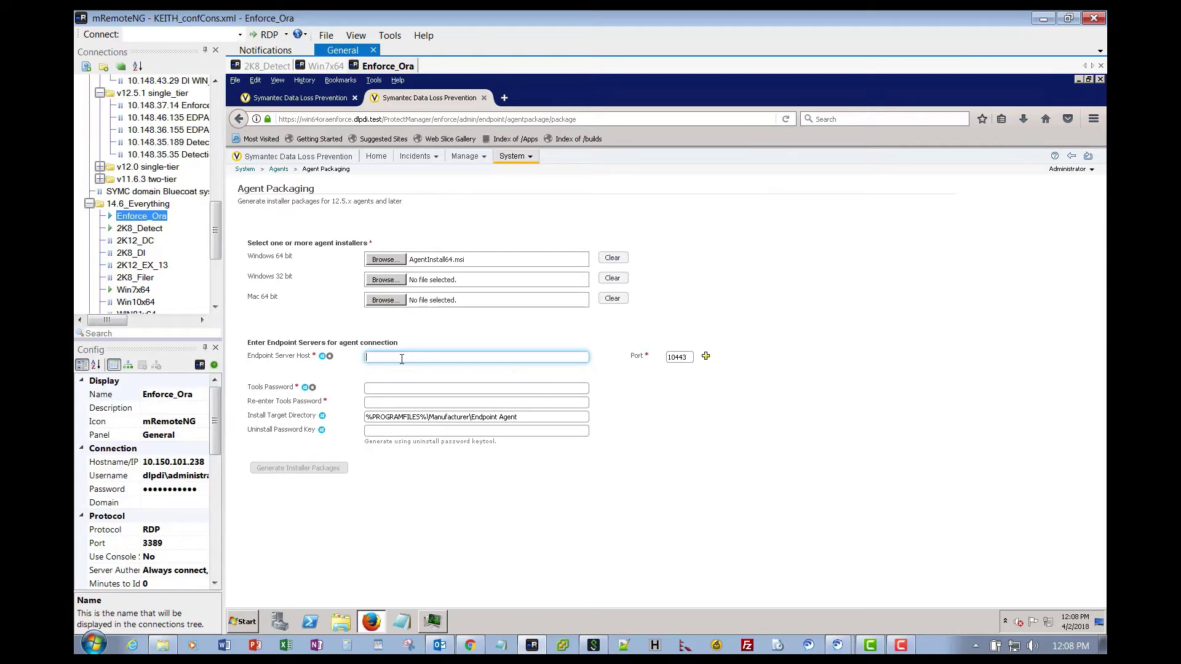
text(192.1687.)
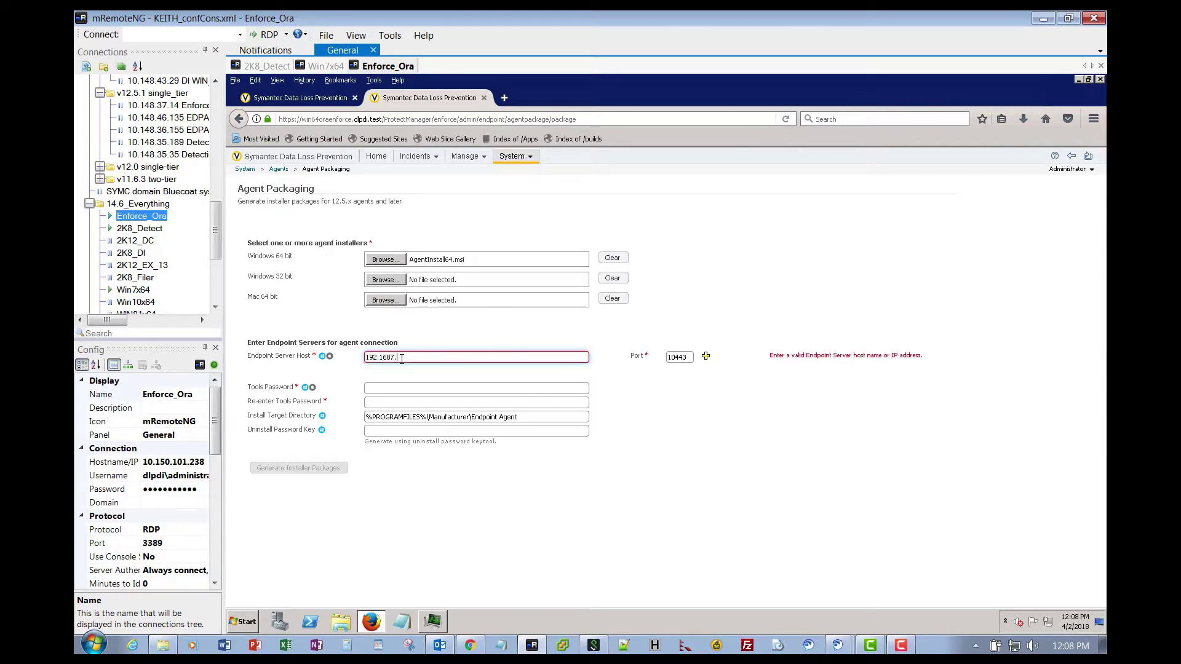
text(21)
key(BackSpace)
key(BackSpace)
key(BackSpace)
key(BackSpace)
key(BackSpace)
key(BackSpace)
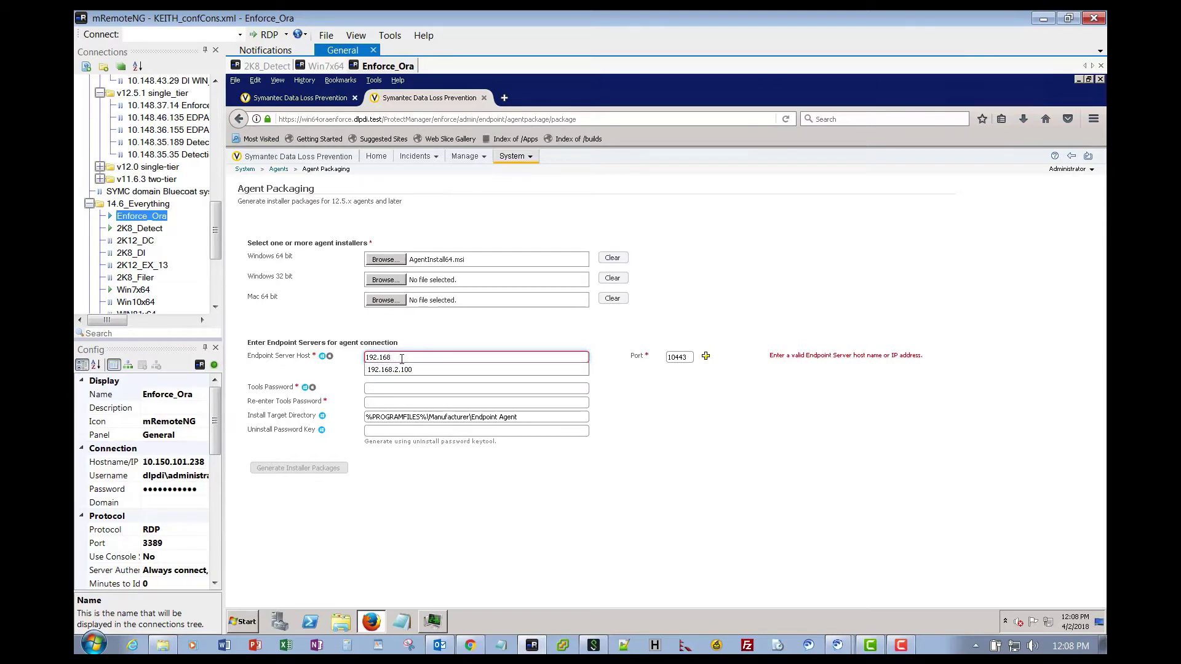
key(Down)
key(Return)
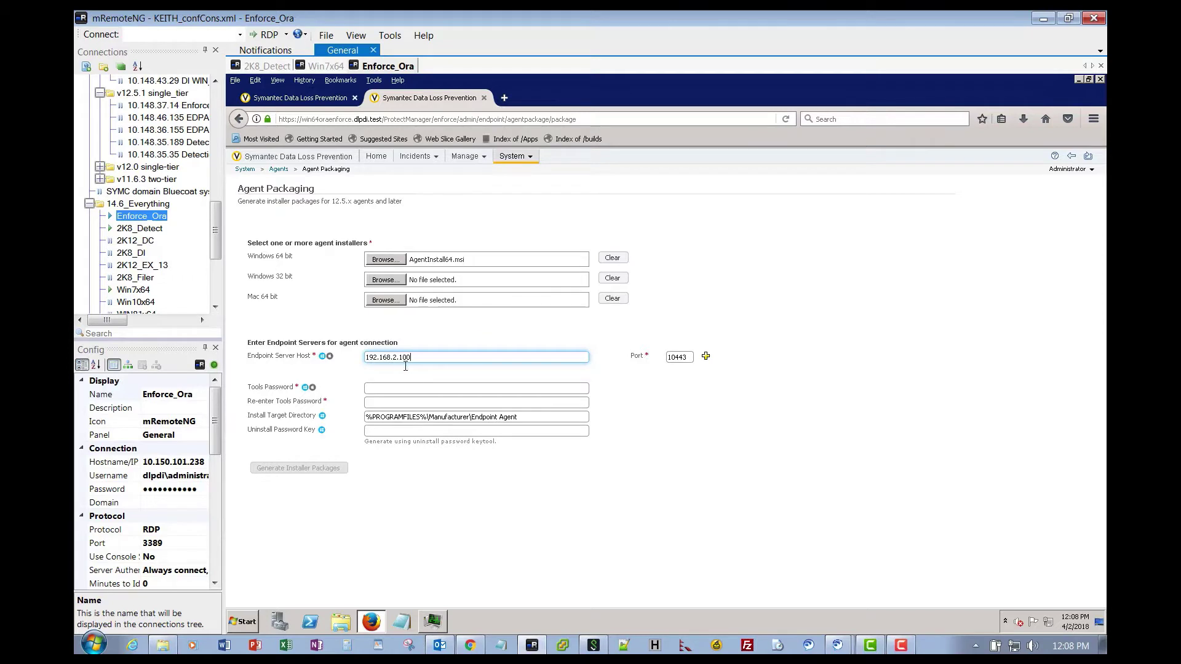
Enter the Tools password and move to the re-entry field.
click(415, 386)
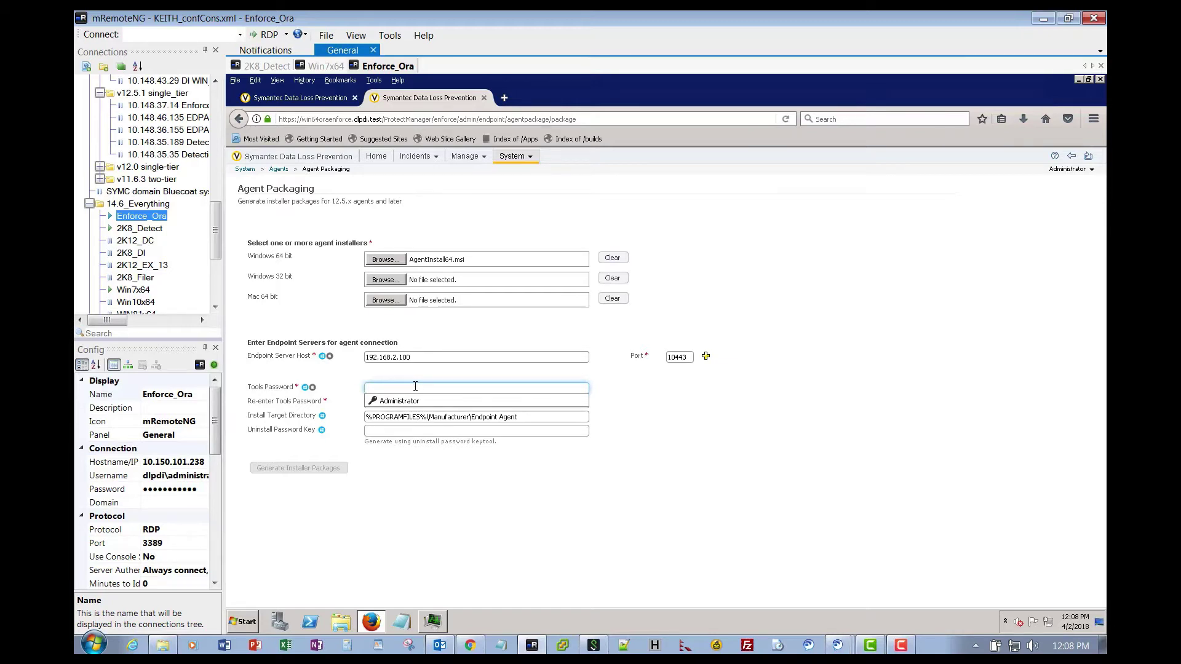
text(•••••••)
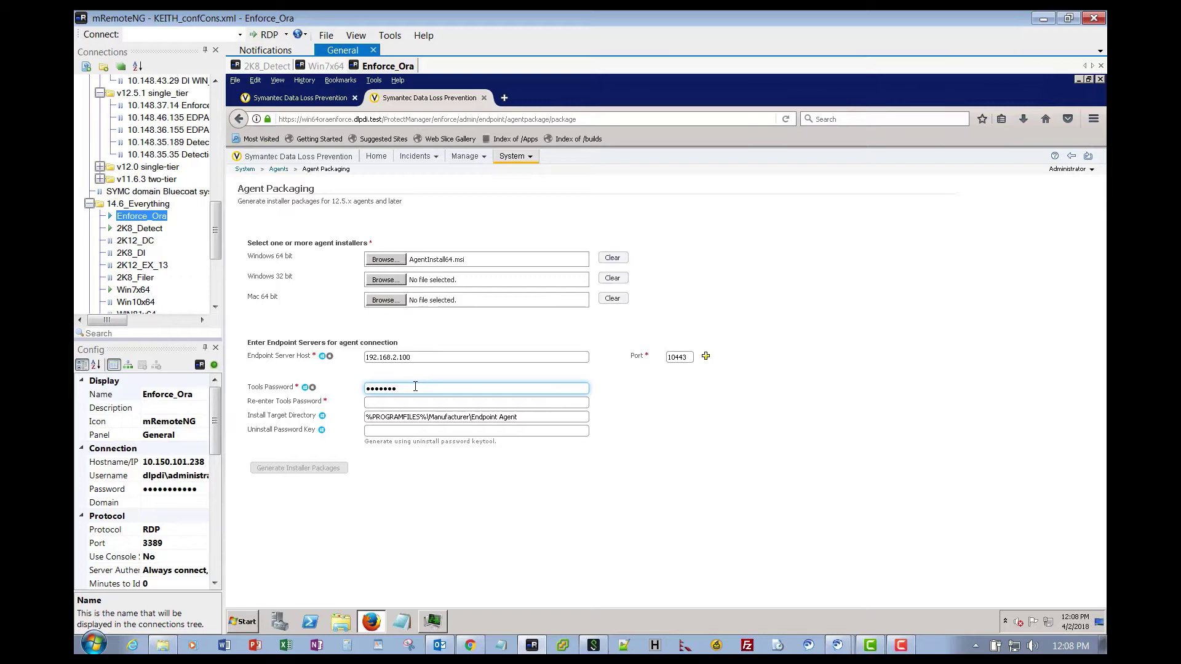
key(Tab)
Re-enter the Tools password so both password entries match.
text(•••••••)
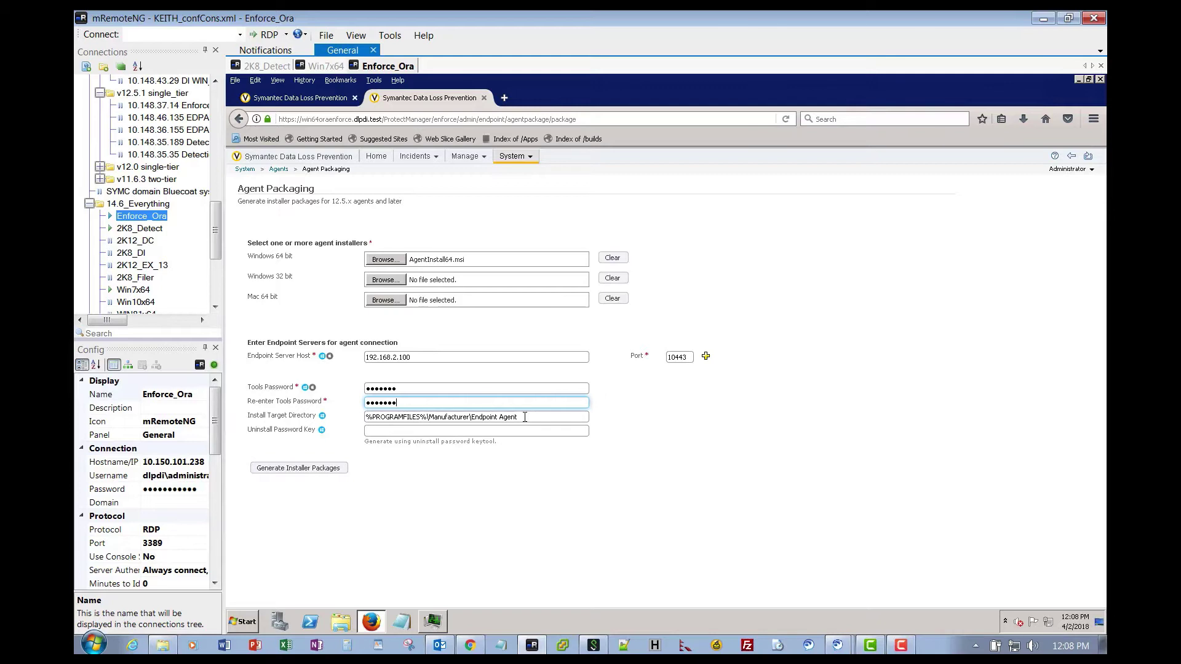
click(403, 430)
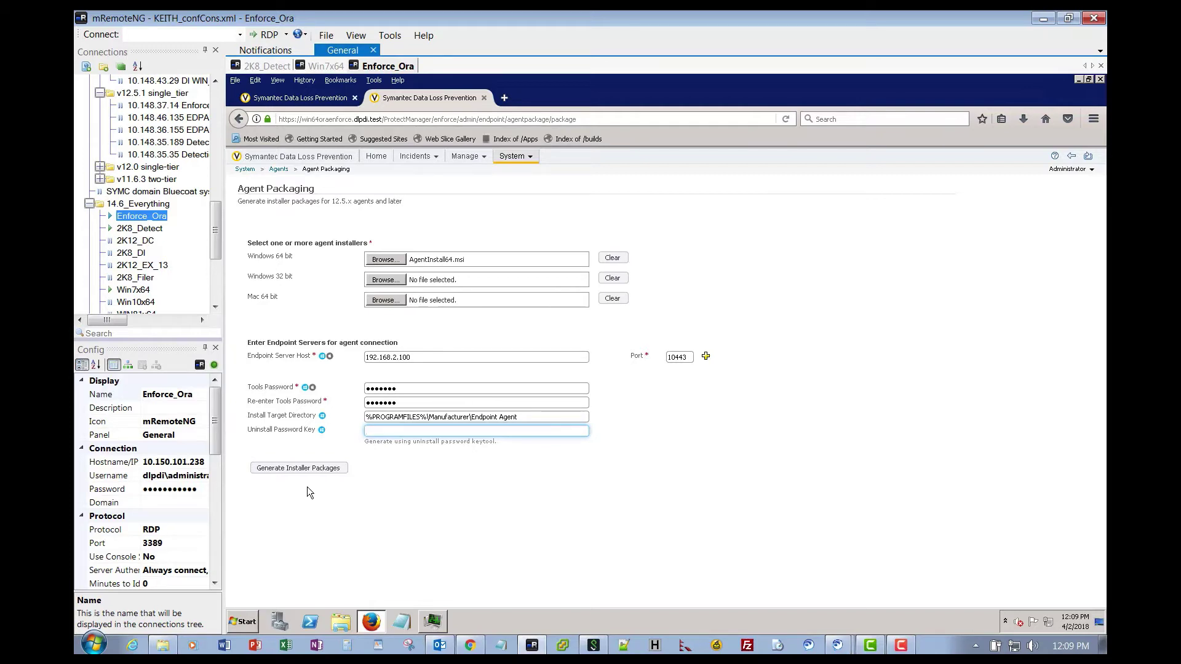
Generate the installer packages and save AgentInstaller_Win64.zip (52.8 MB) to disk.
click(297, 469)
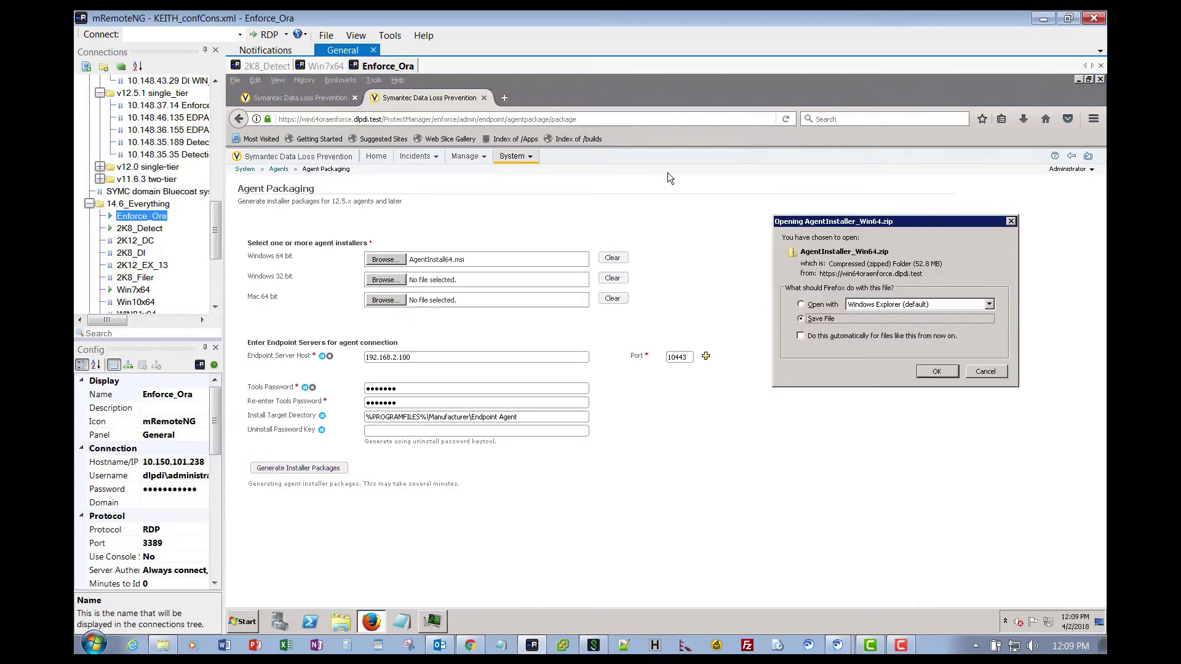
click(939, 370)
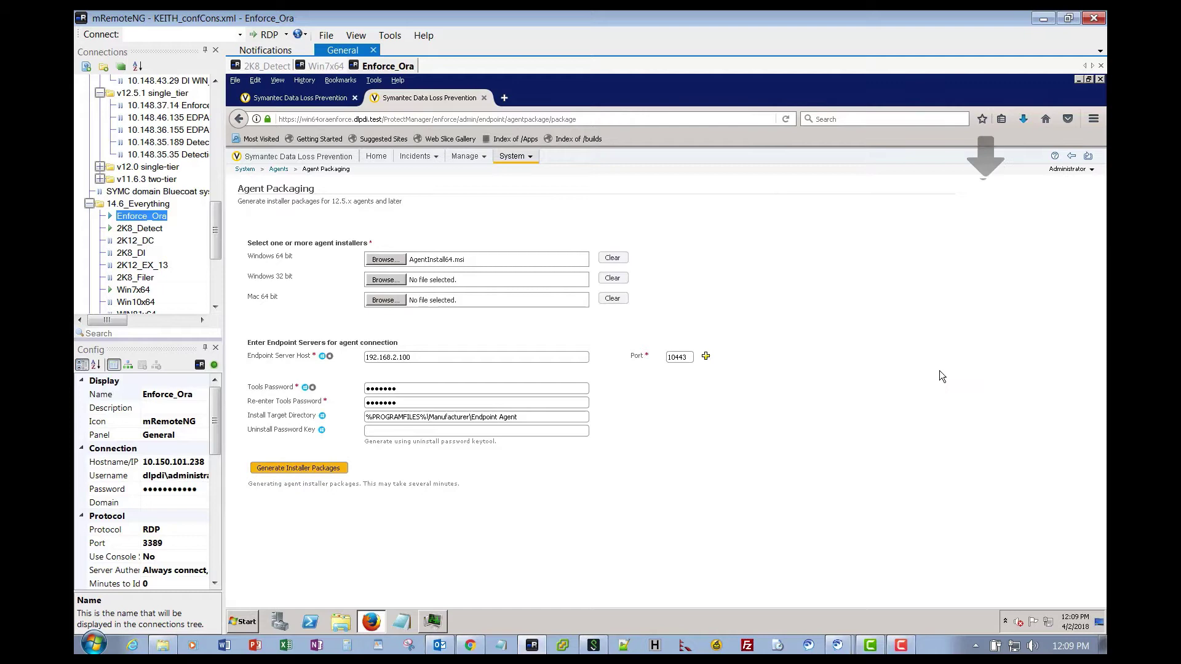
Copy AgentInstaller_Win64(3).zip from the Downloads folder.
click(340, 623)
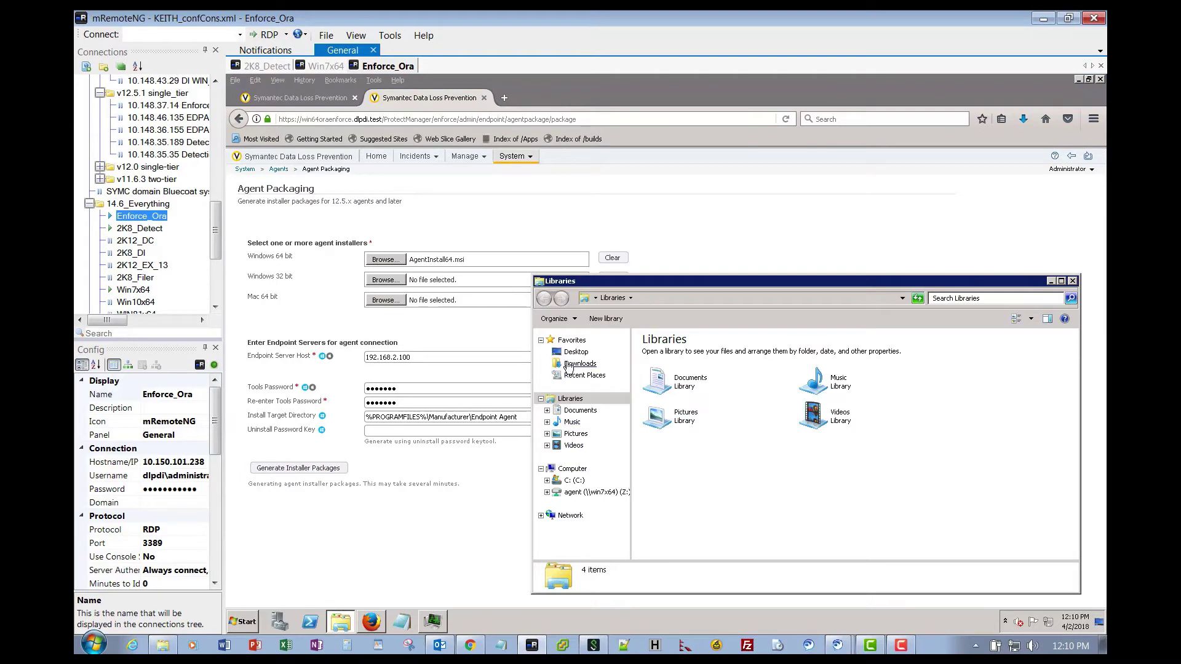
click(579, 364)
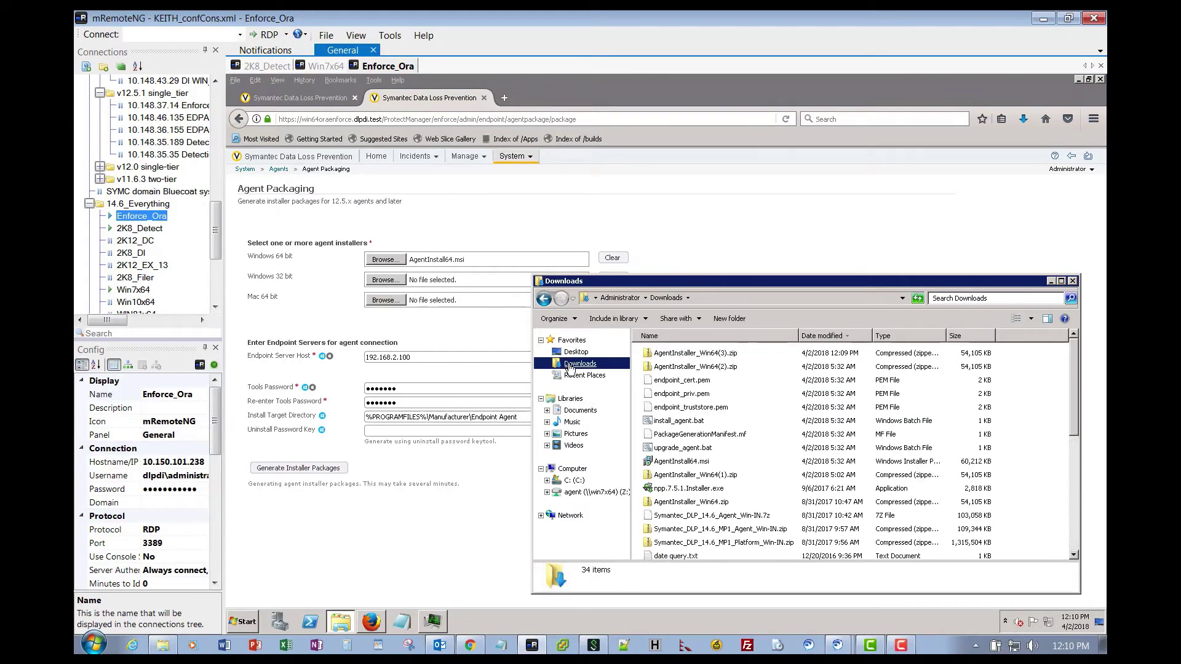
right_click(674, 357)
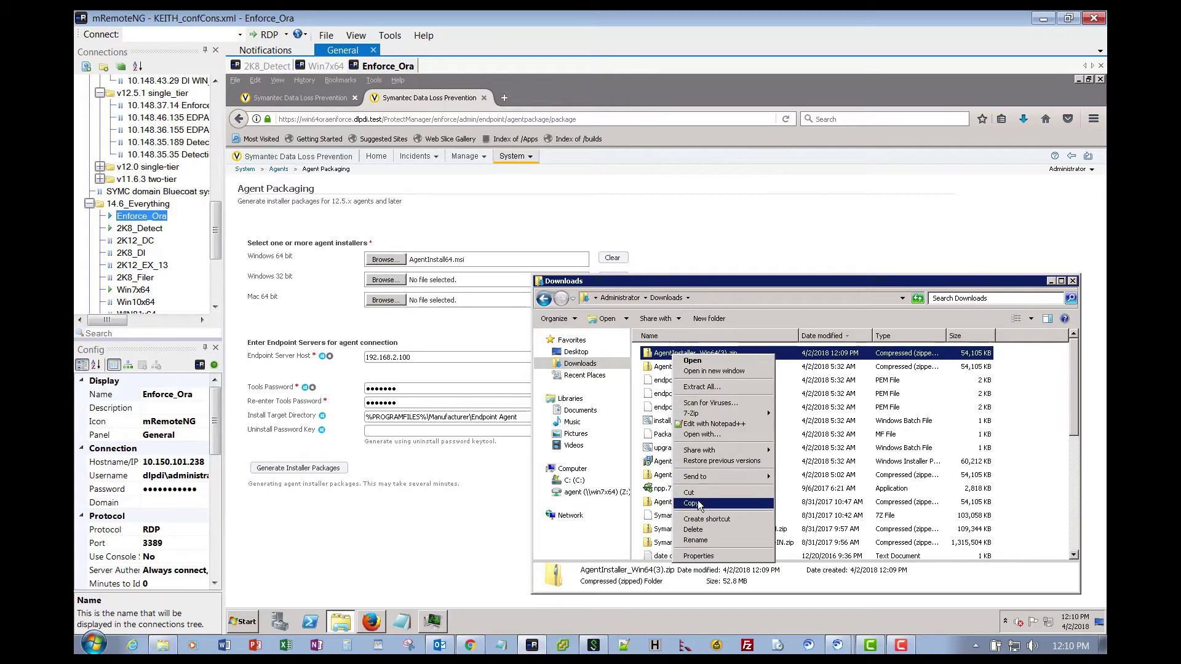
click(698, 504)
Delete the eight old package files, AgentInstall64.msi through upgrade_agent.bat, from agent (Z:).
click(587, 495)
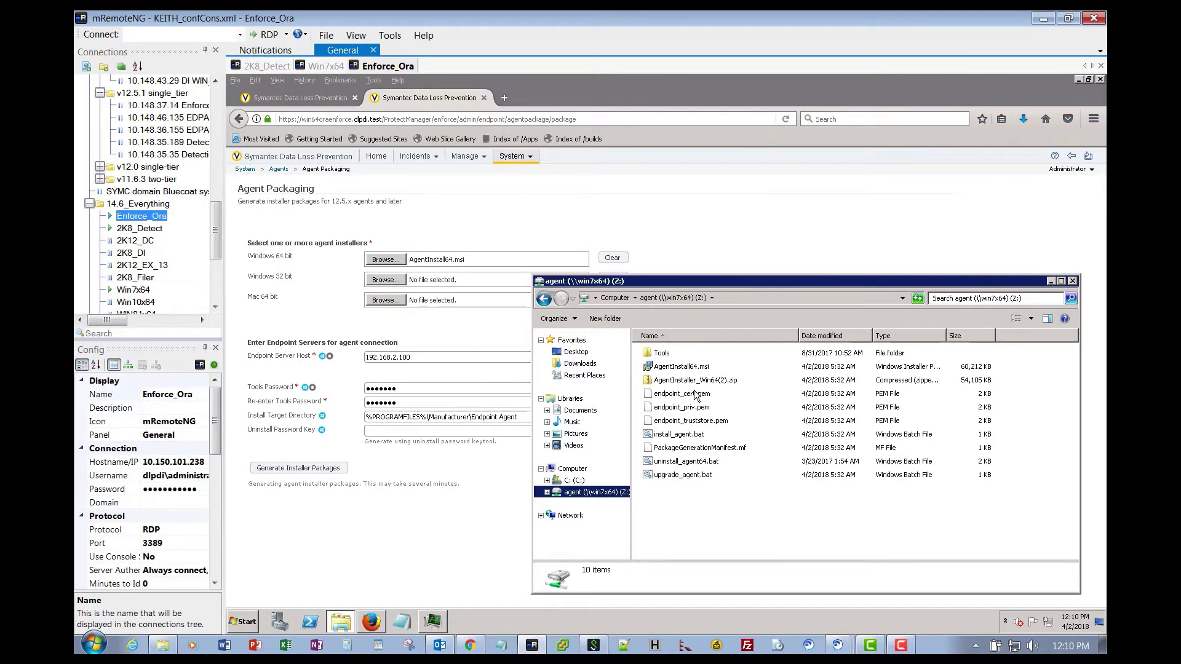
click(680, 477)
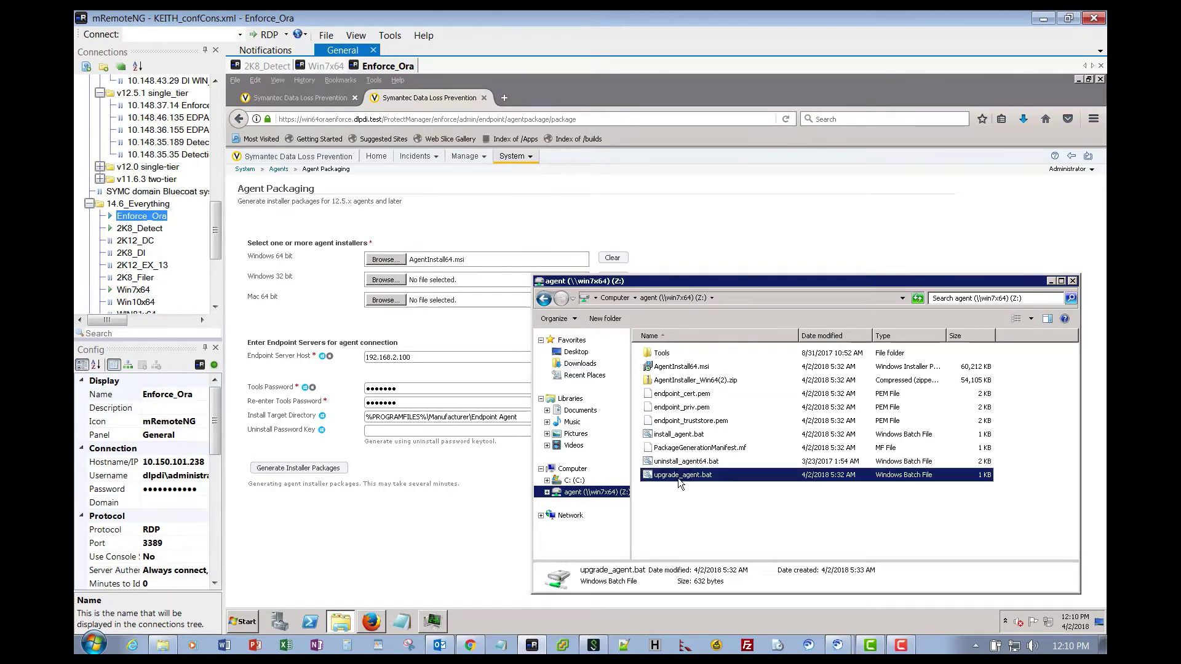
click(674, 369)
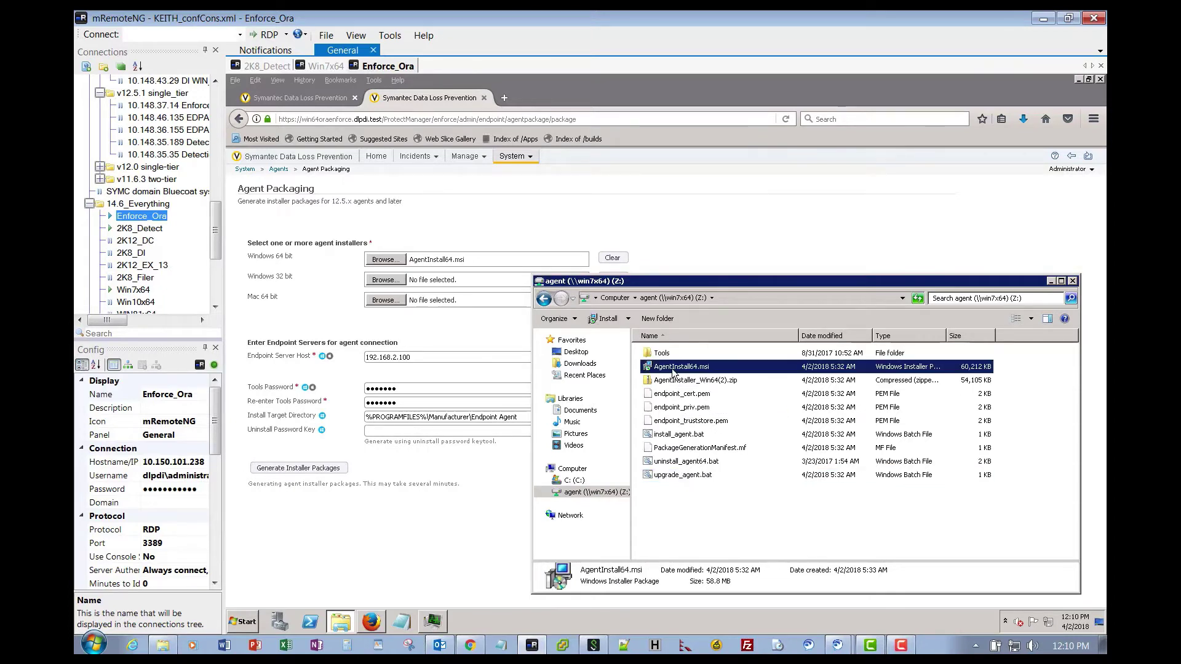
shift+click(674, 449)
ctrl+click(674, 475)
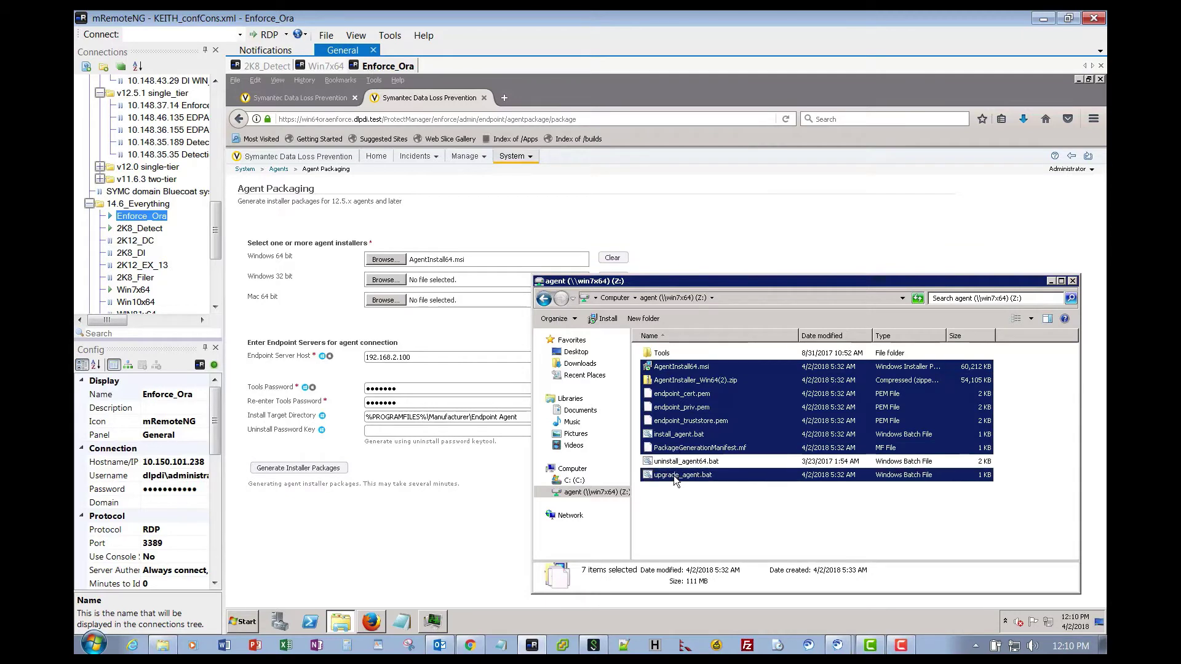
key(Delete)
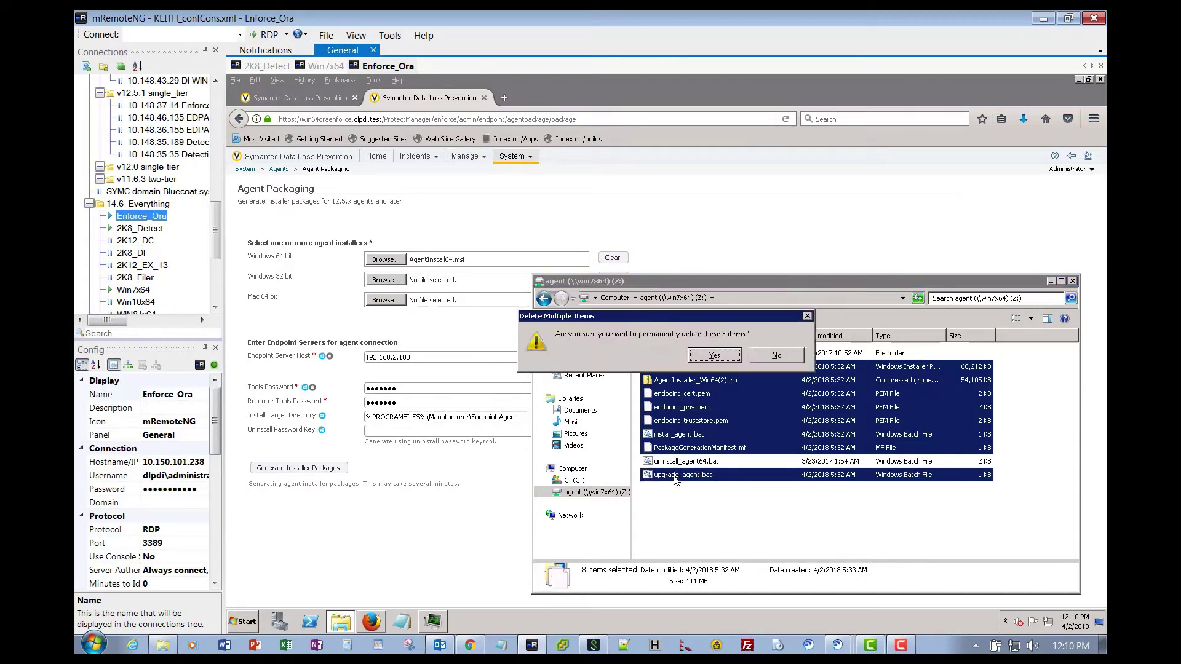
Confirm the permanent deletion and paste AgentInstaller_Win64(3).zip into agent (Z:).
key(Return)
right_click(666, 396)
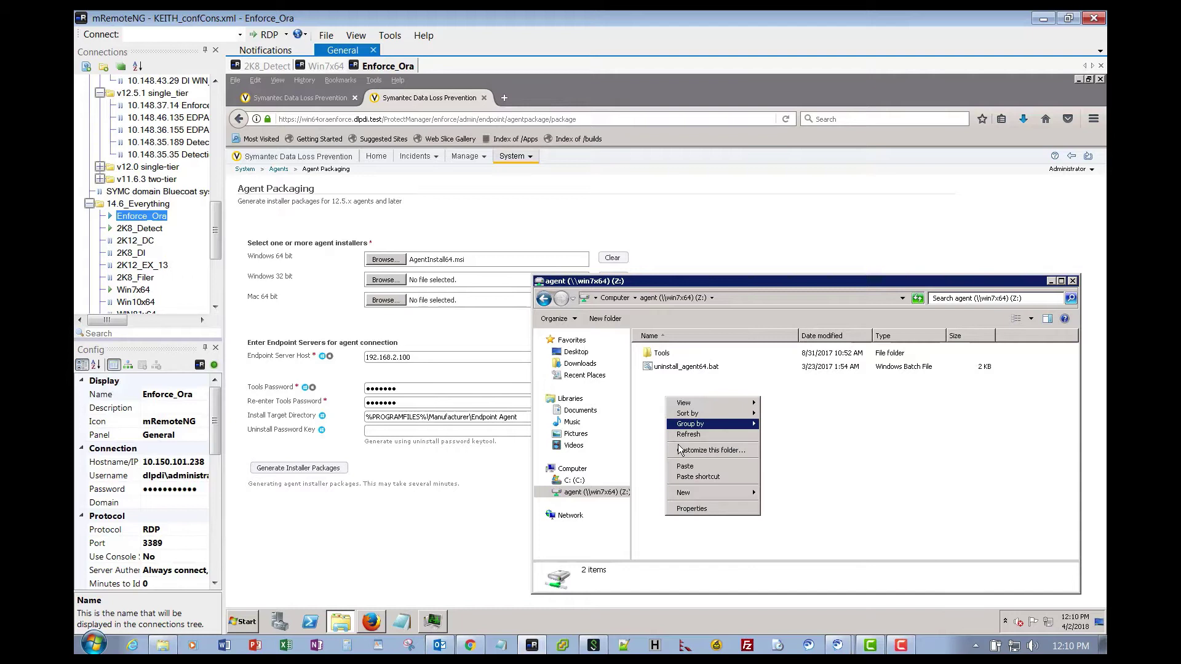
click(695, 466)
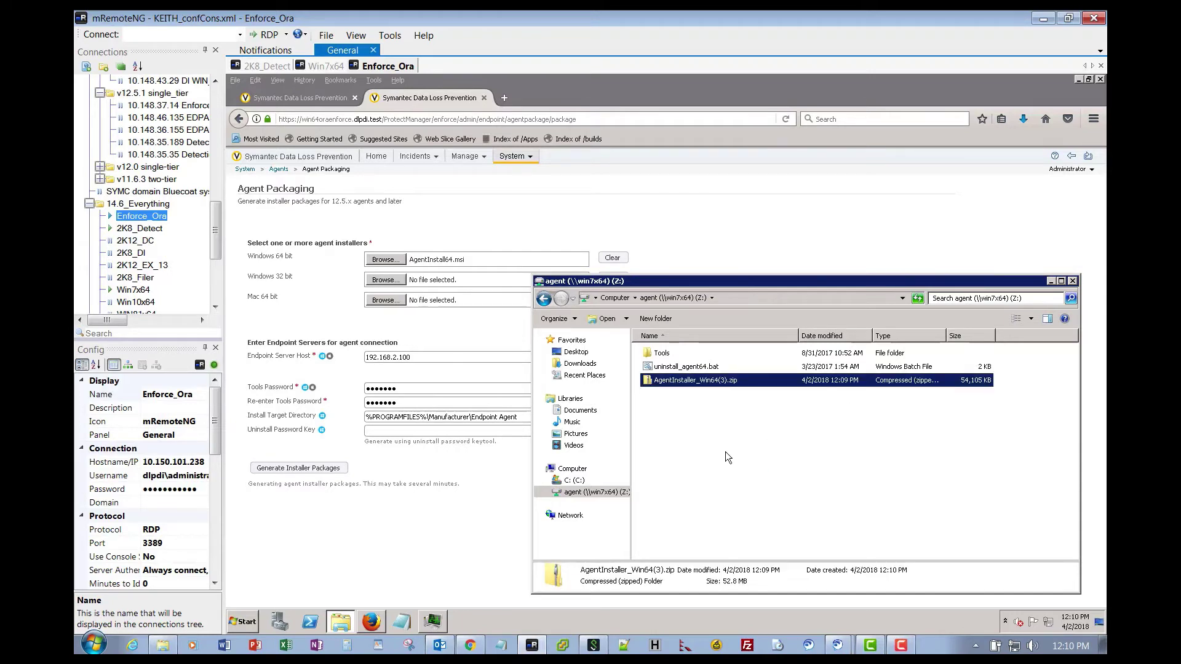
Extract the zip's contents into agent (Z:) with 7-Zip Extract Here.
right_click(658, 383)
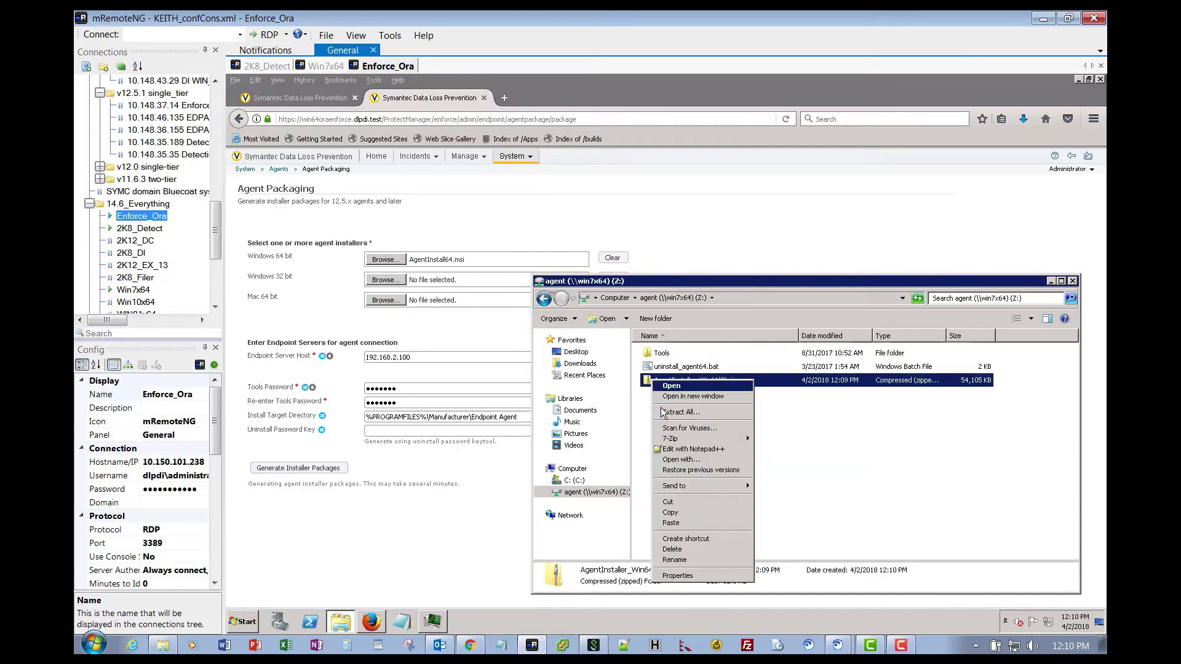
mouse_move(669, 441)
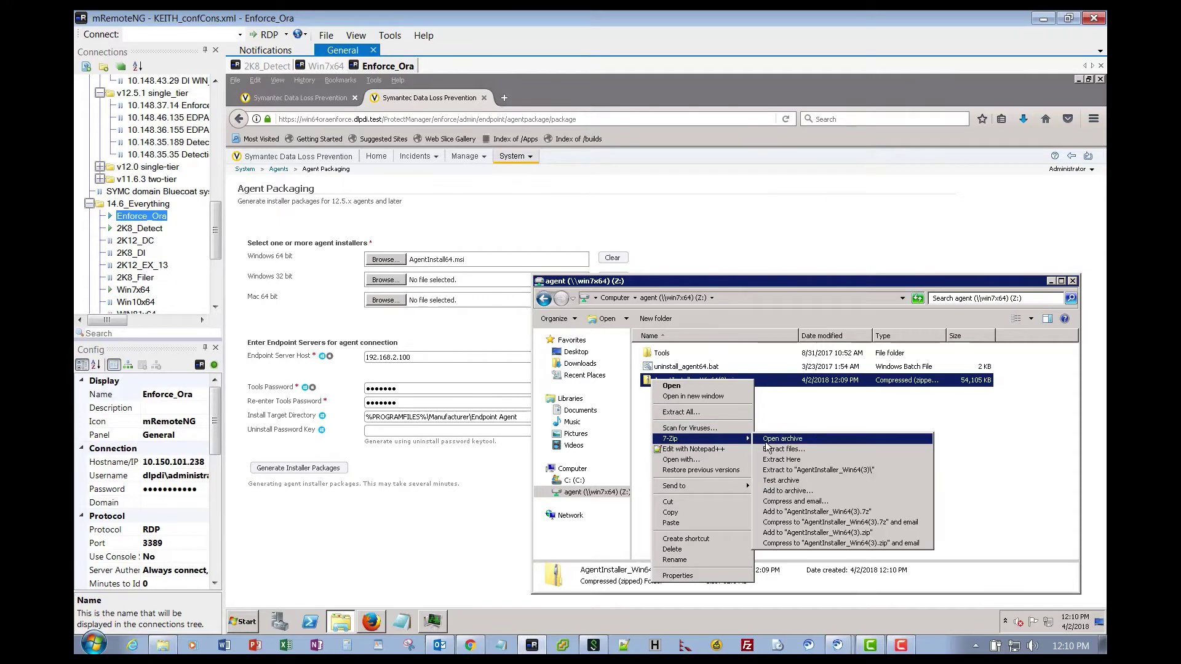
click(768, 460)
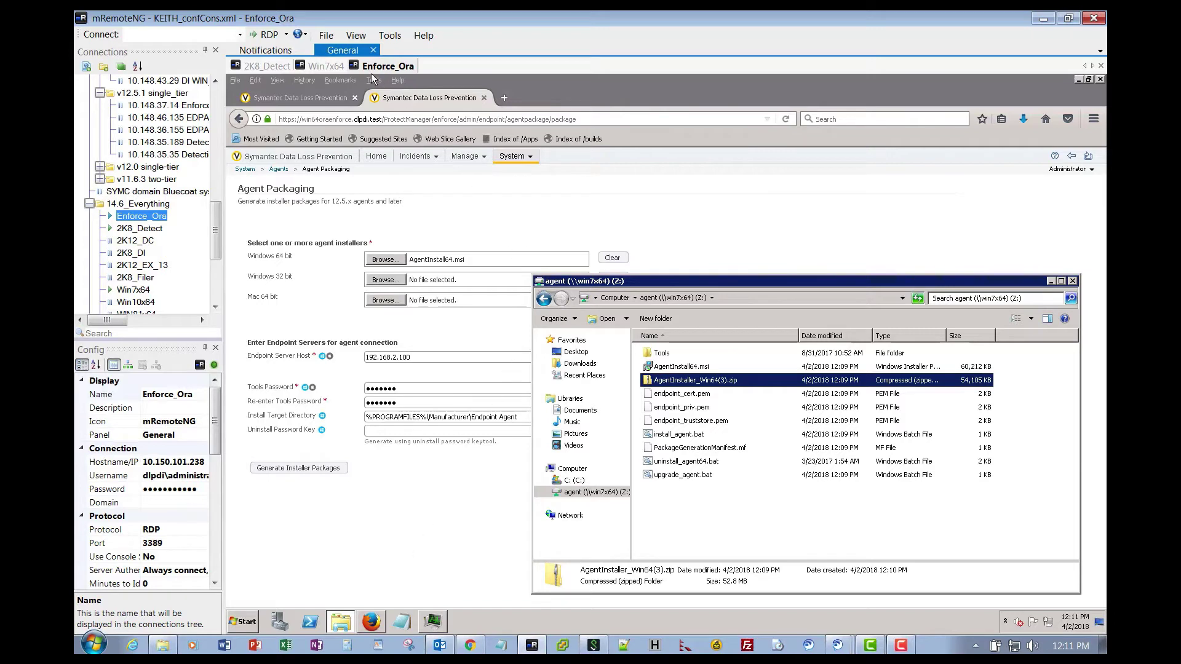
Run install_agent from C:\agent in the Win7x64 session's command prompt.
click(325, 66)
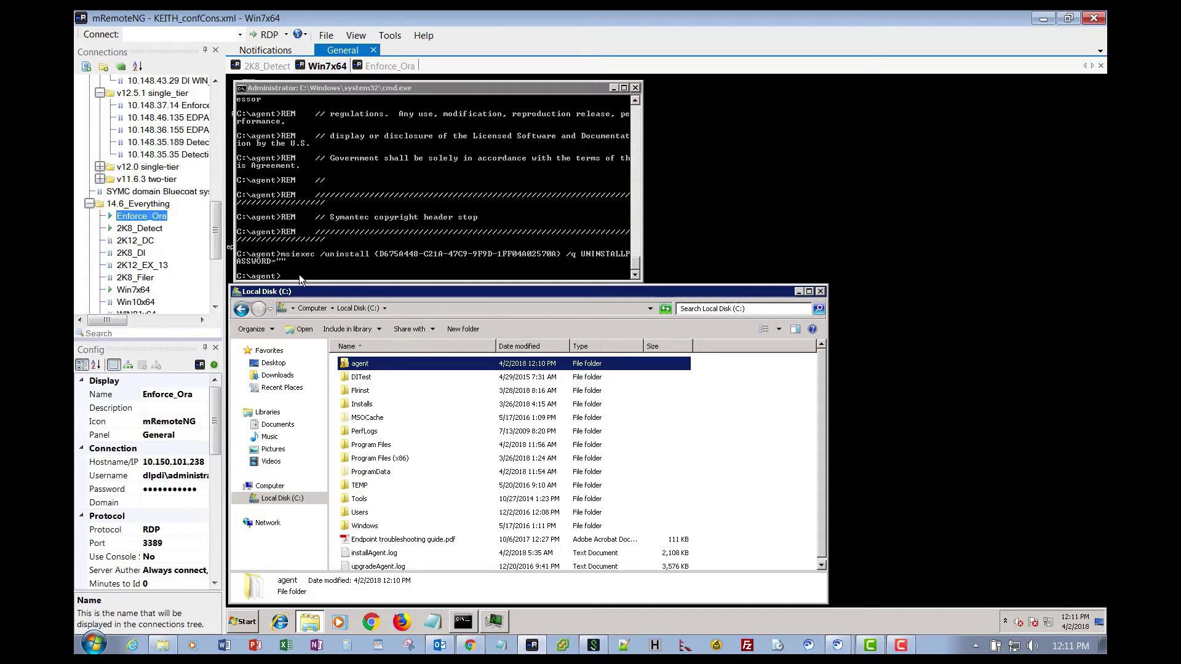
click(299, 274)
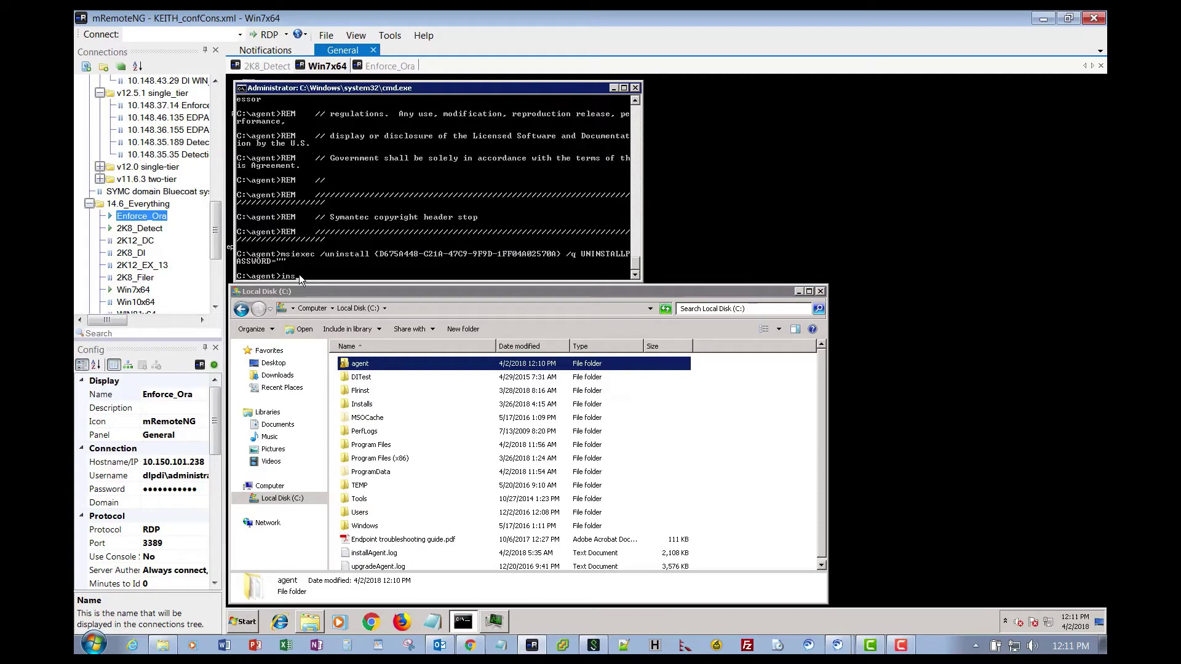
text(install)
text(_agent)
key(Return)
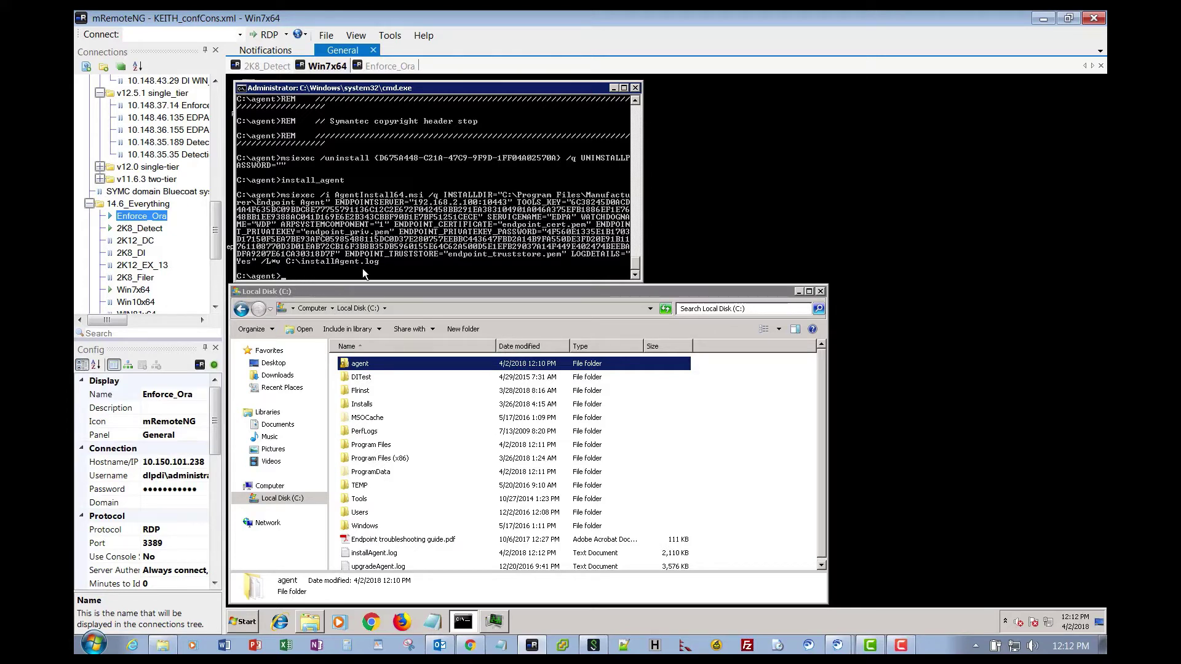
right_click(927, 615)
click(951, 581)
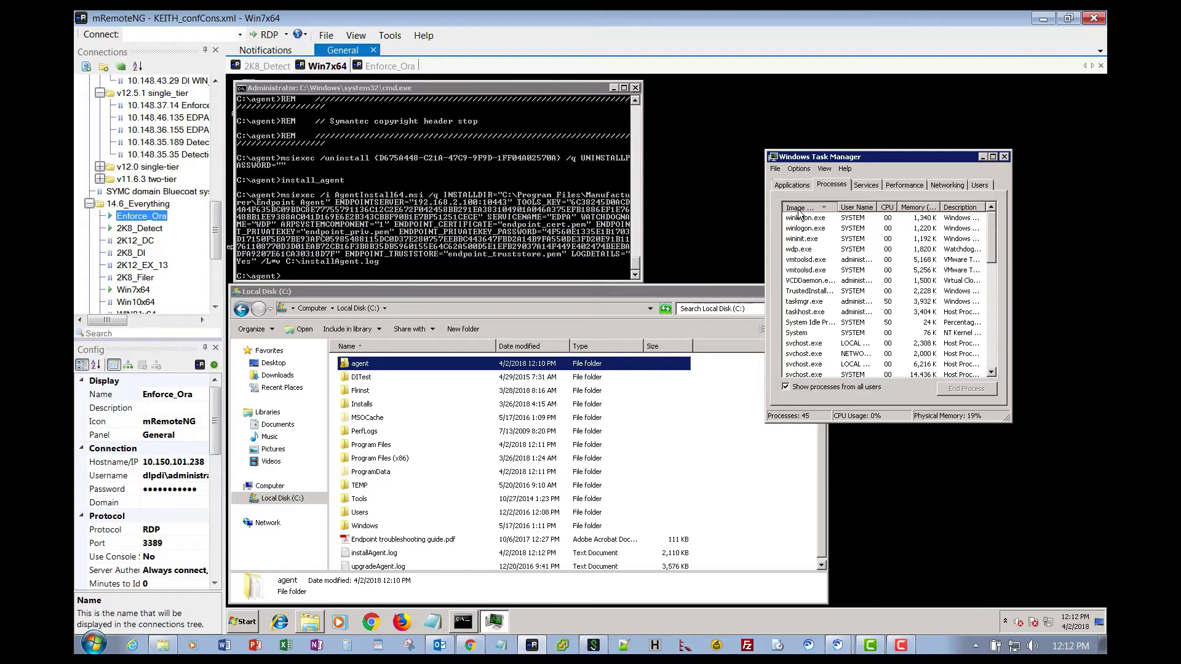
click(805, 314)
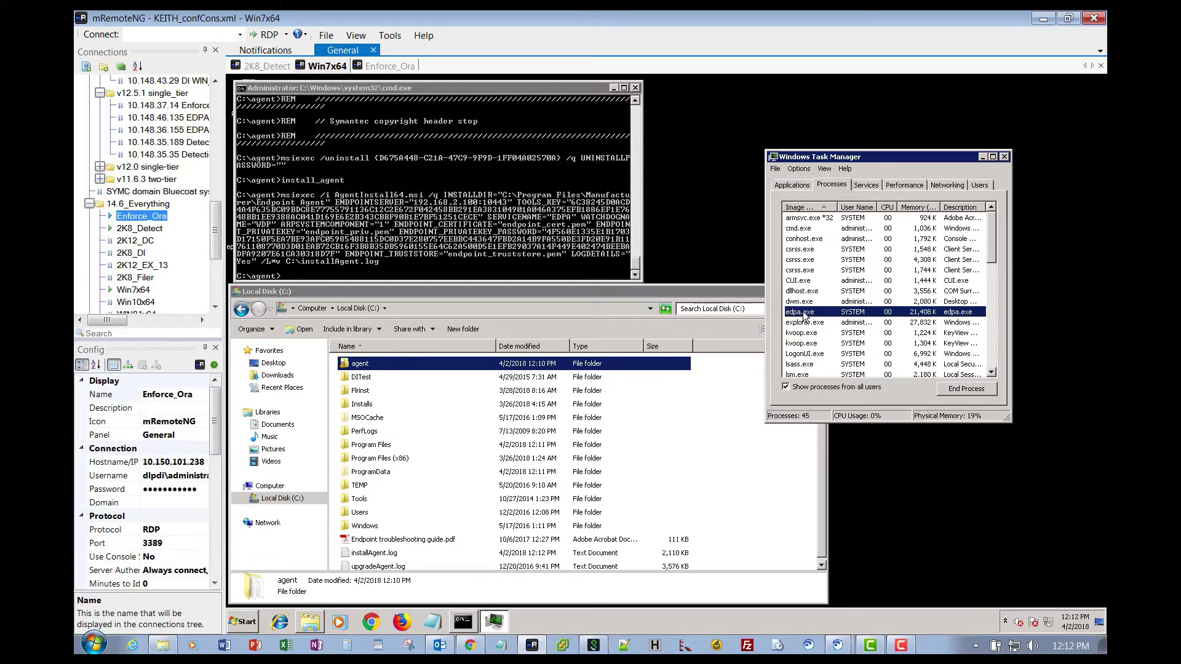
right_click(804, 316)
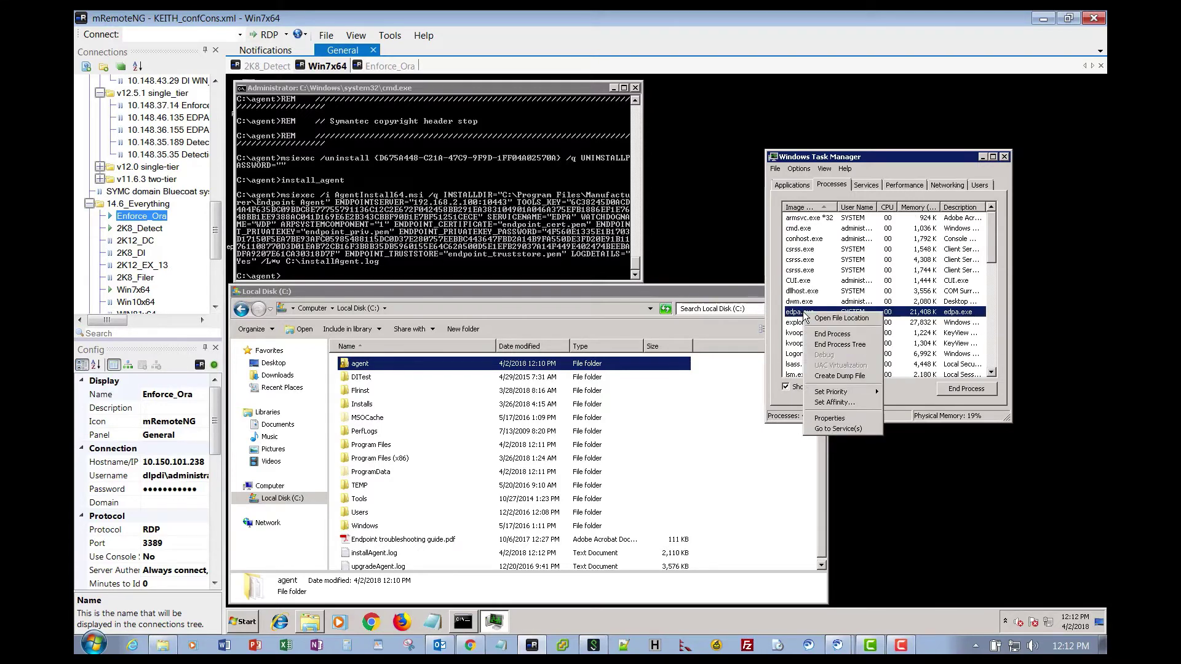
click(837, 419)
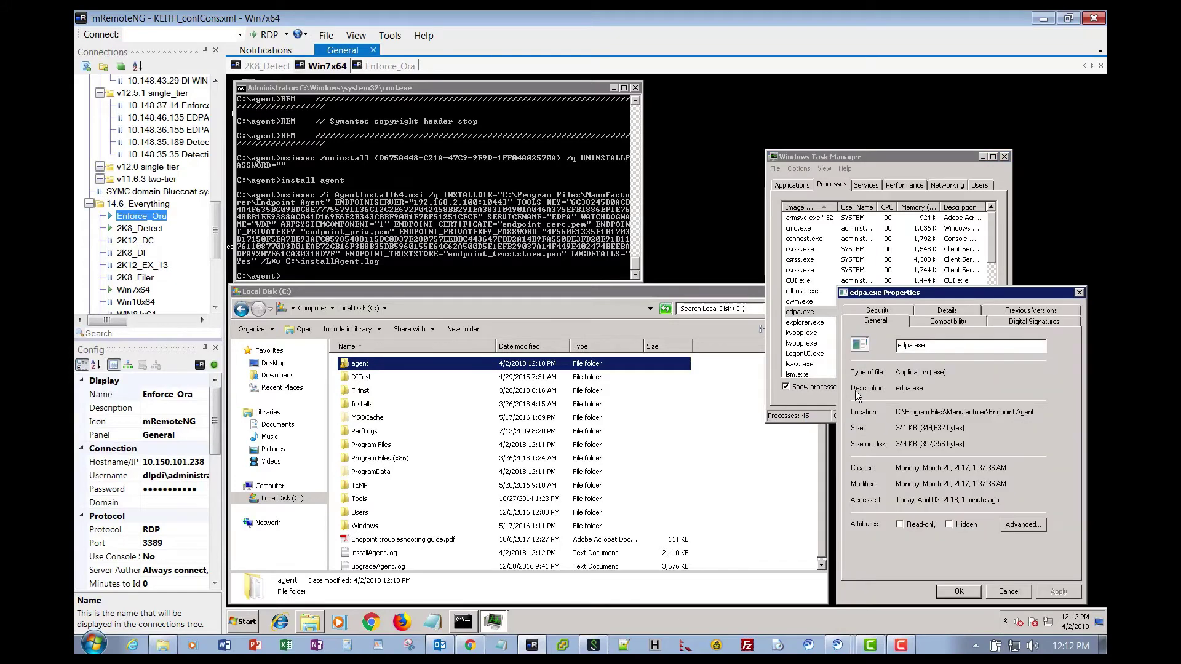
click(947, 320)
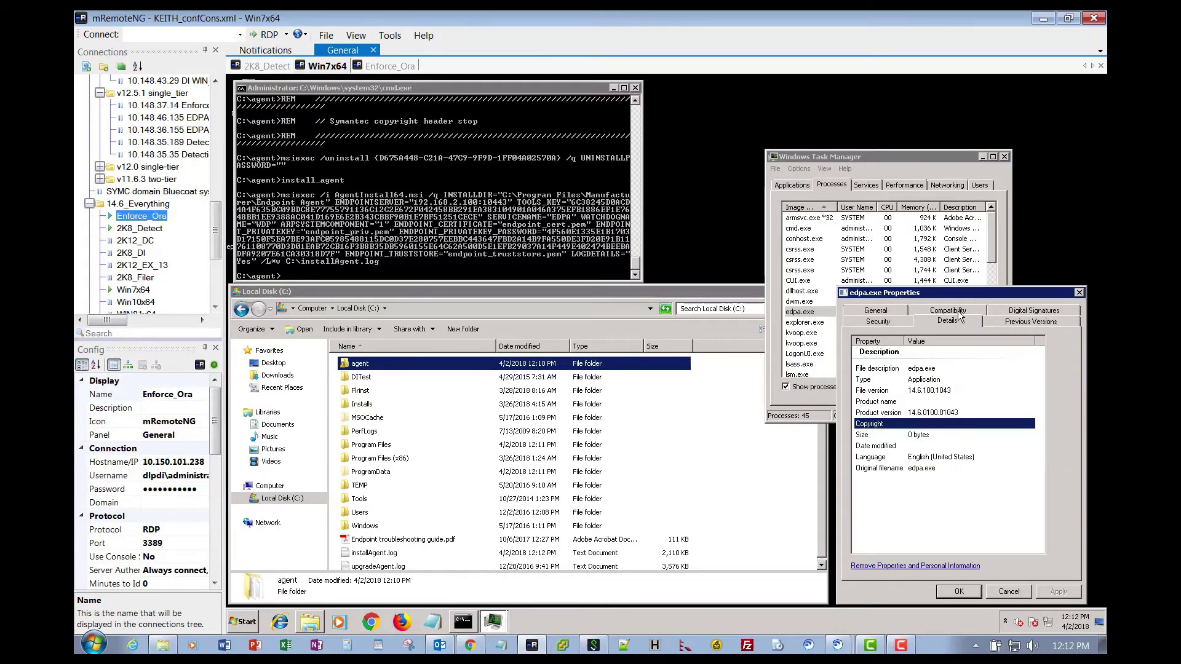
click(919, 412)
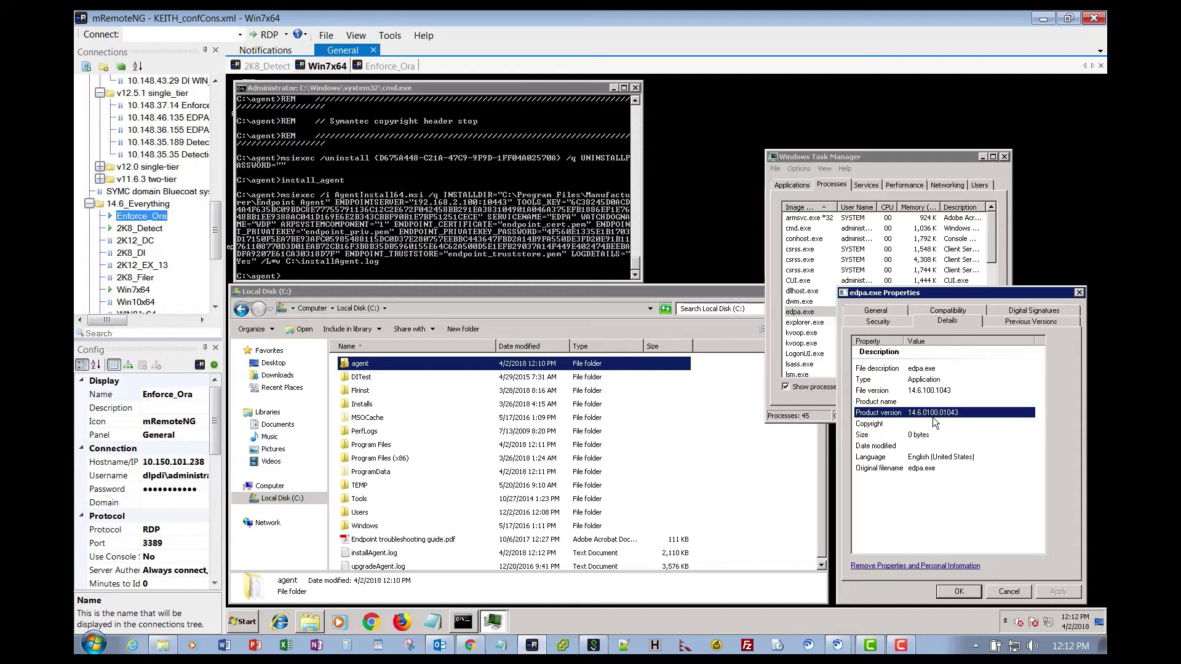
click(957, 592)
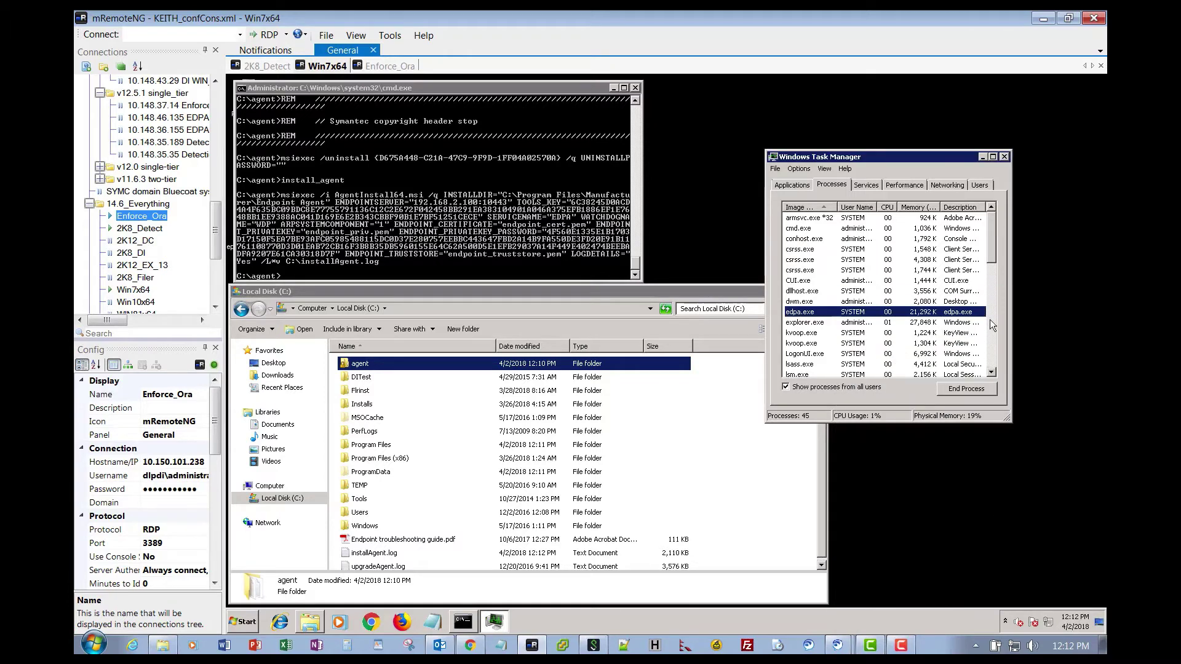
drag(946, 156, 1013, 242)
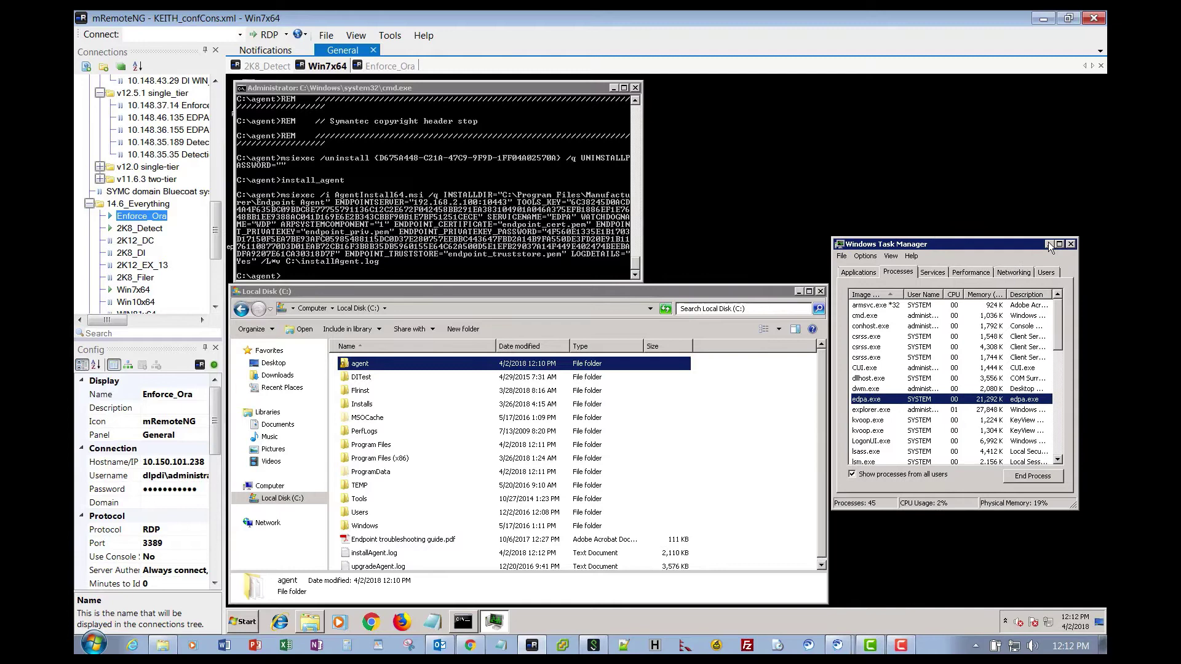
click(1049, 244)
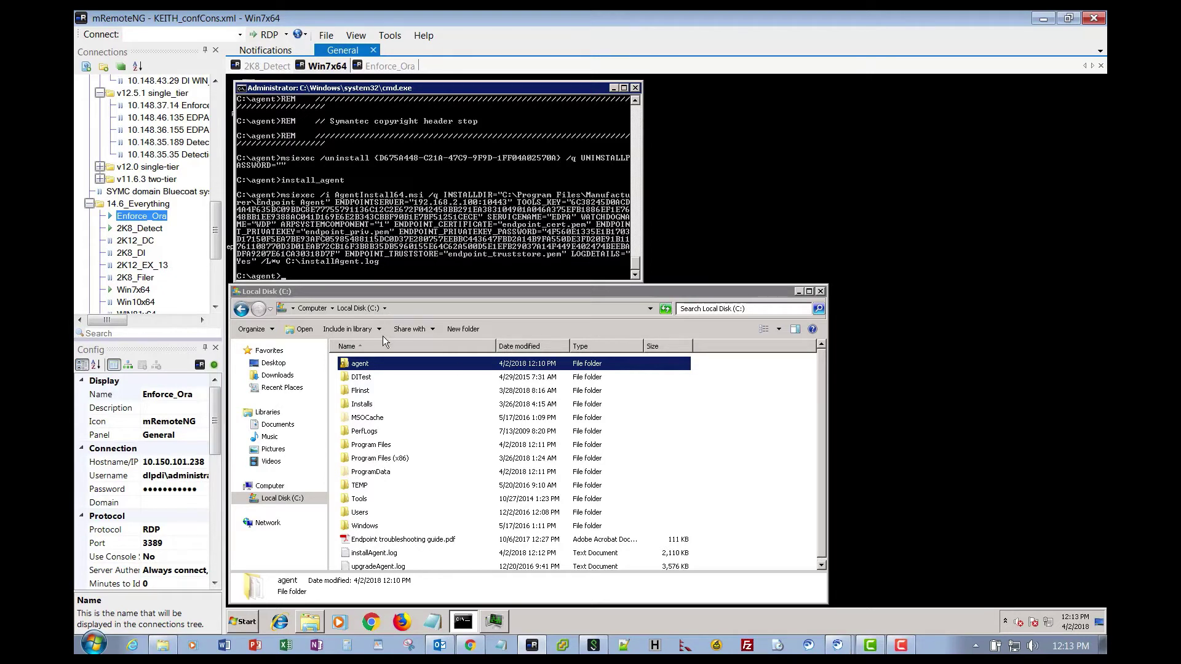
Open C:\agent\Tools and select all ten files, including vontu_sqlite3.exe.
double_click(362, 363)
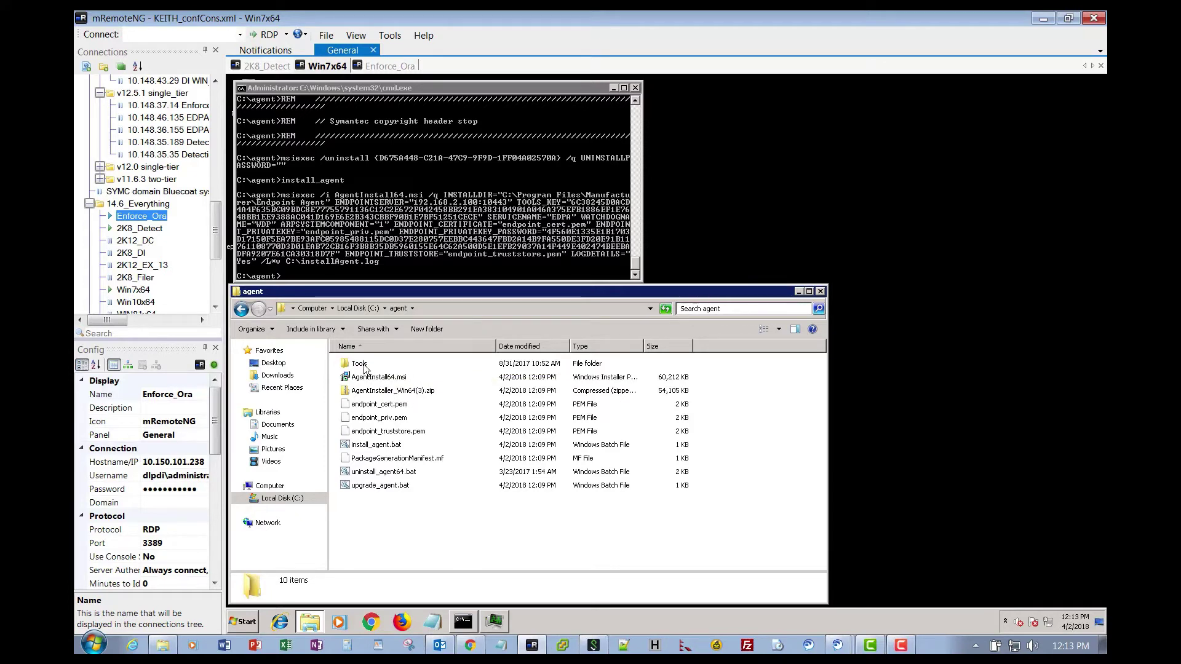
mouse_move(363, 368)
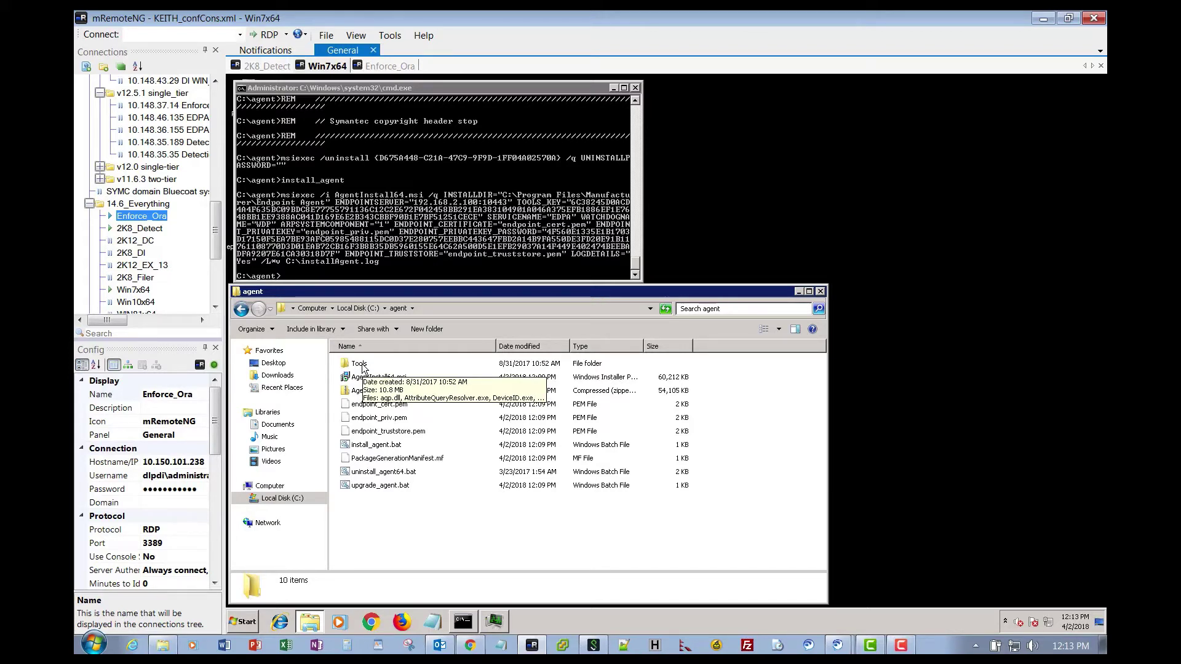
double_click(362, 367)
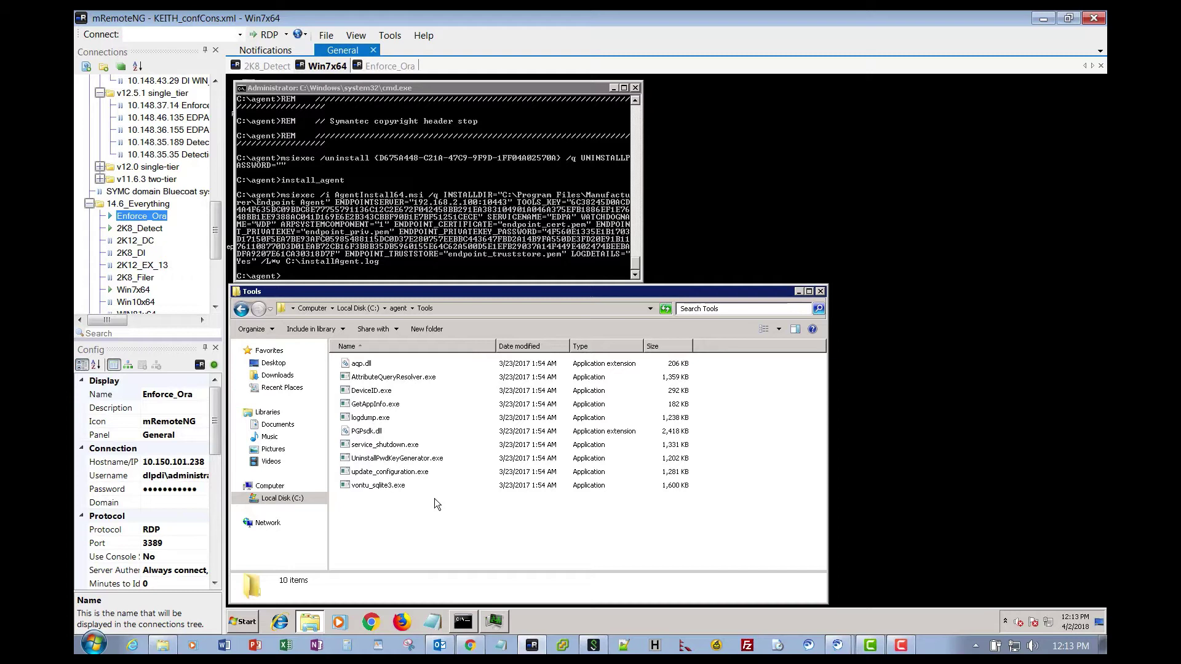
key(ctrl+a)
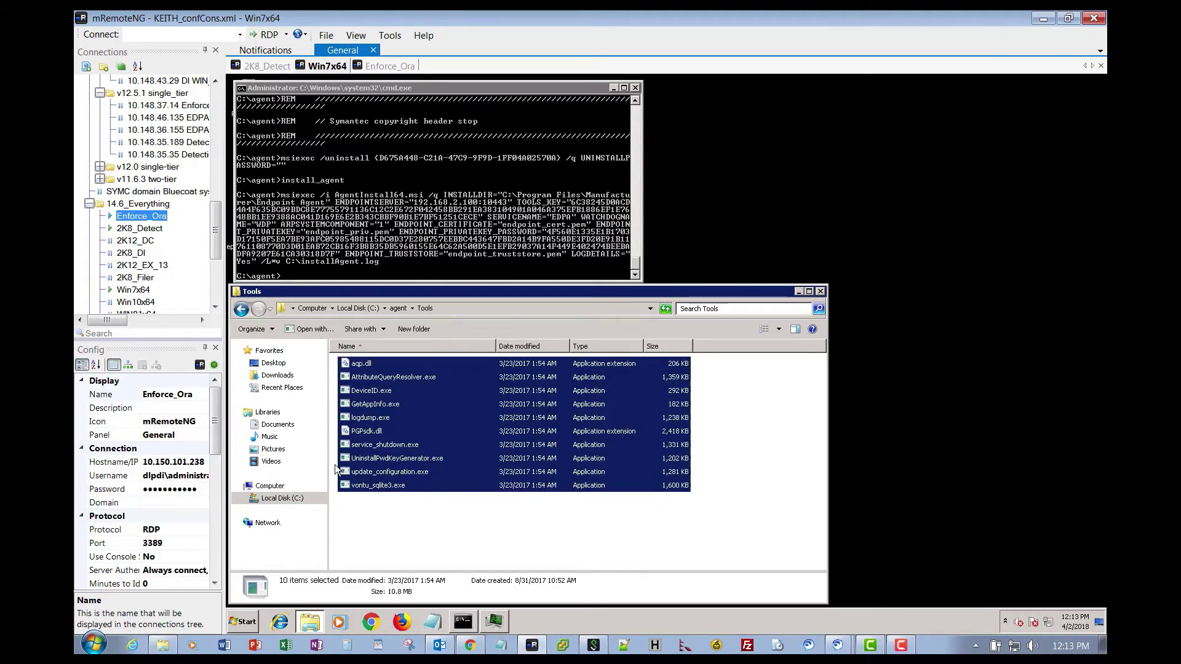
Navigate to C:\Program Files\Manufacturer\Endpoint Agent.
click(357, 308)
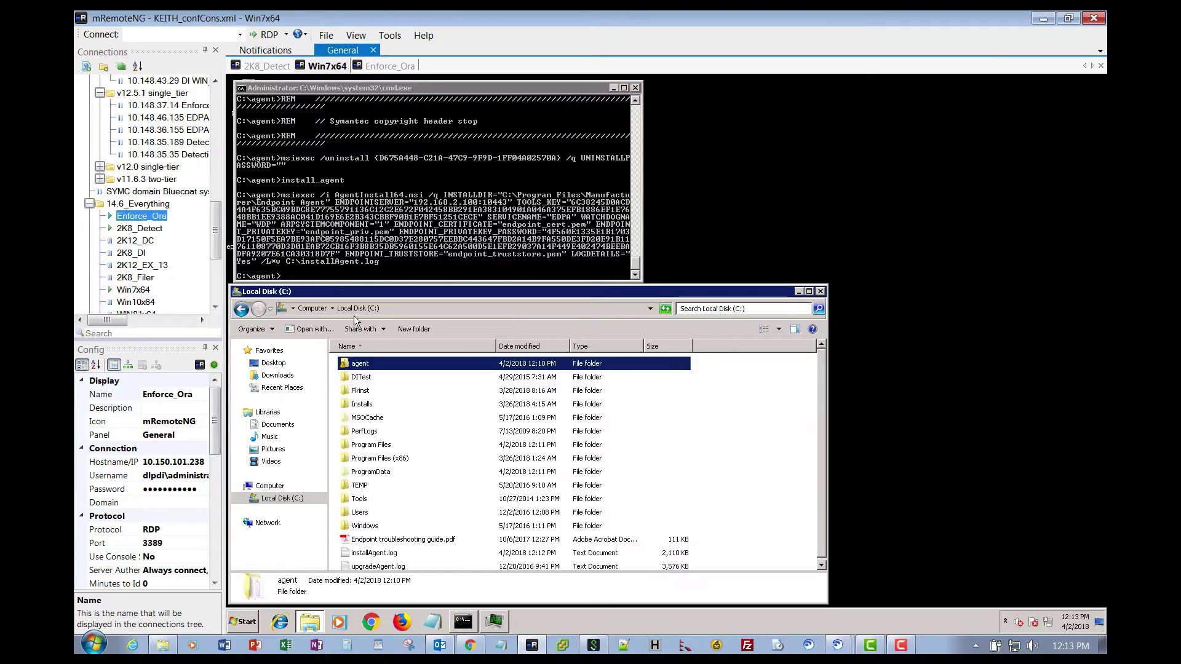
double_click(373, 442)
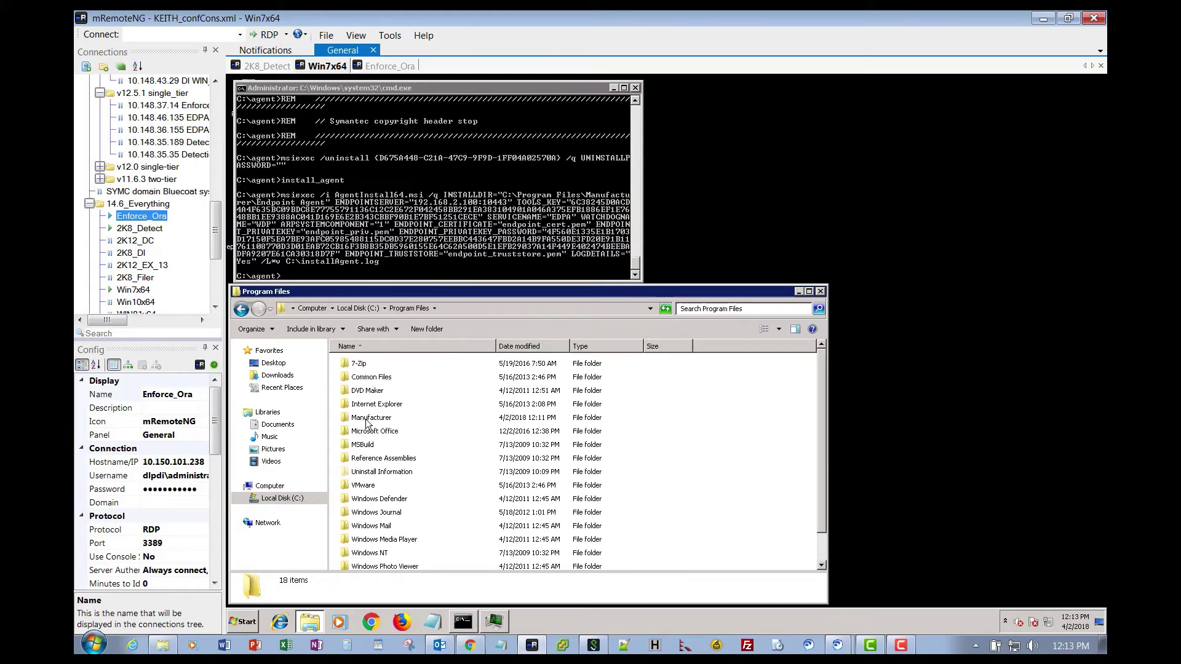
double_click(368, 419)
double_click(360, 365)
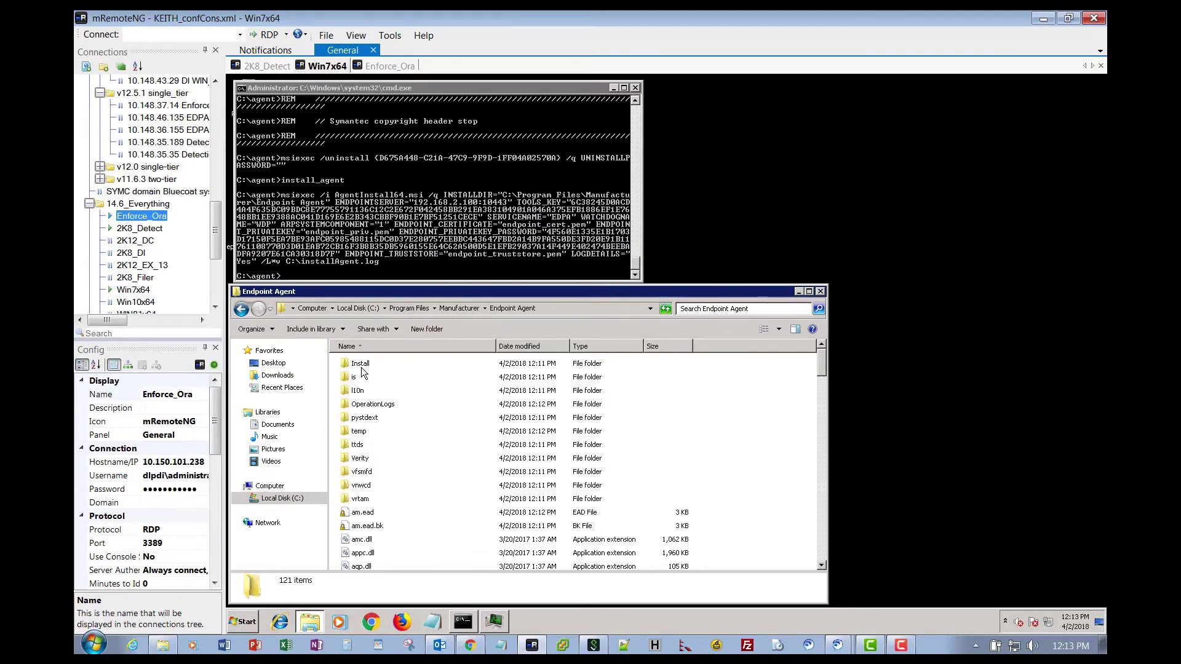
Paste the Tools files there, skipping conflicts like PGPsdk.dll, and refresh the listing.
click(252, 330)
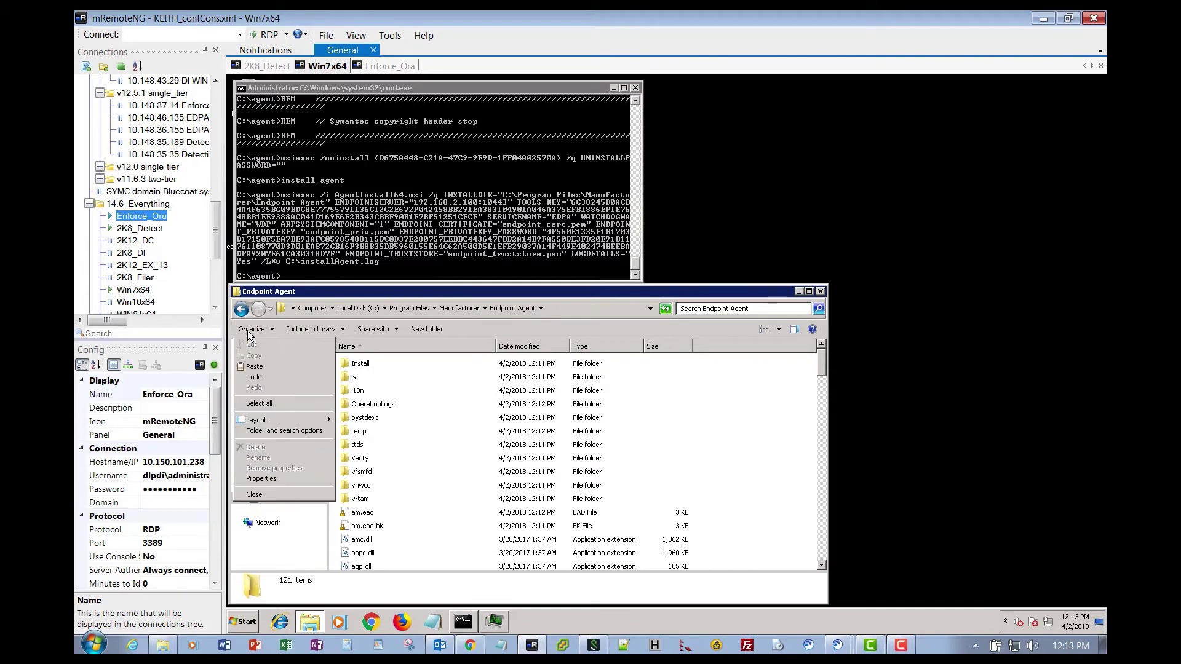
click(254, 367)
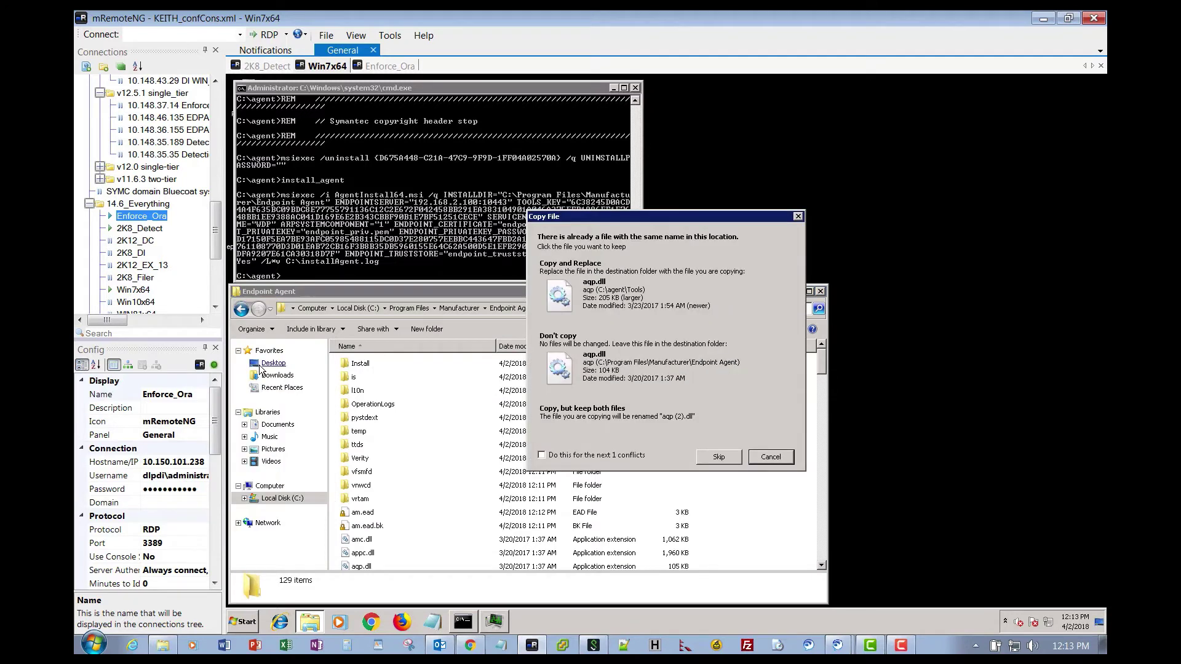
click(614, 288)
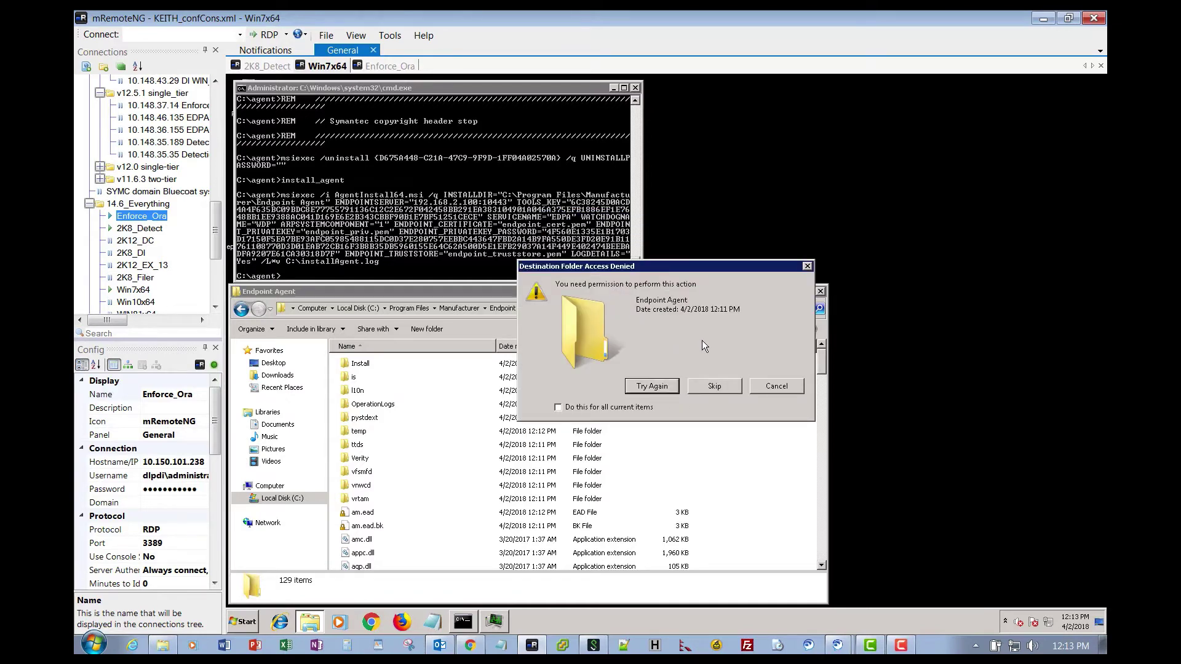
click(559, 407)
click(713, 385)
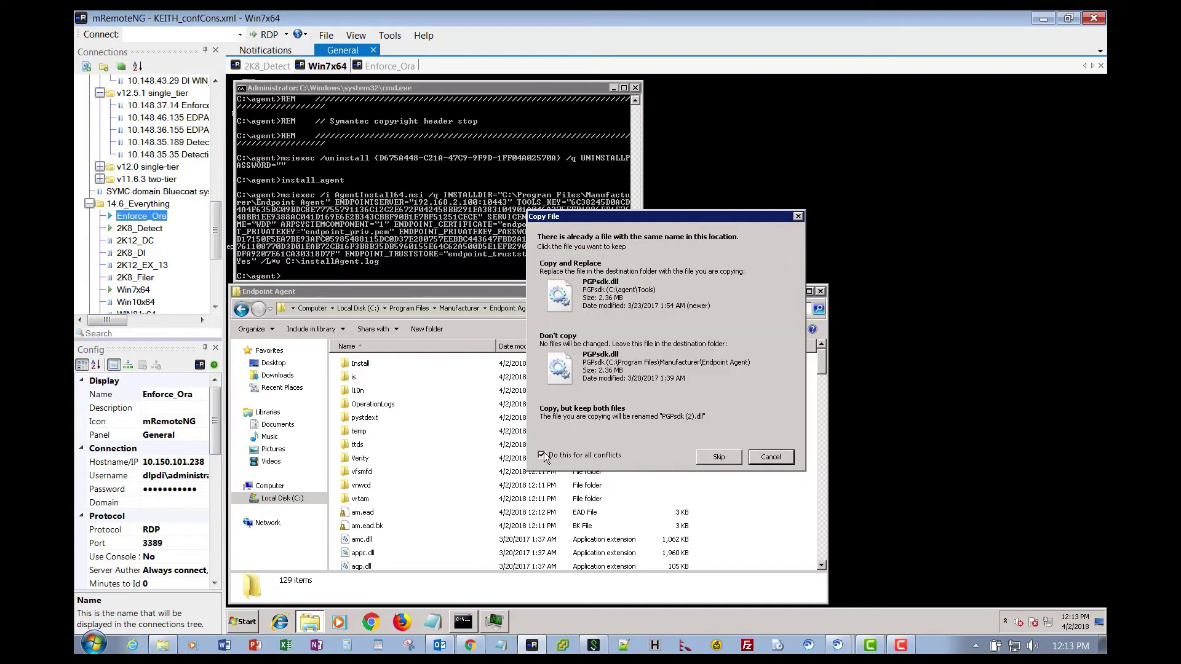
click(720, 457)
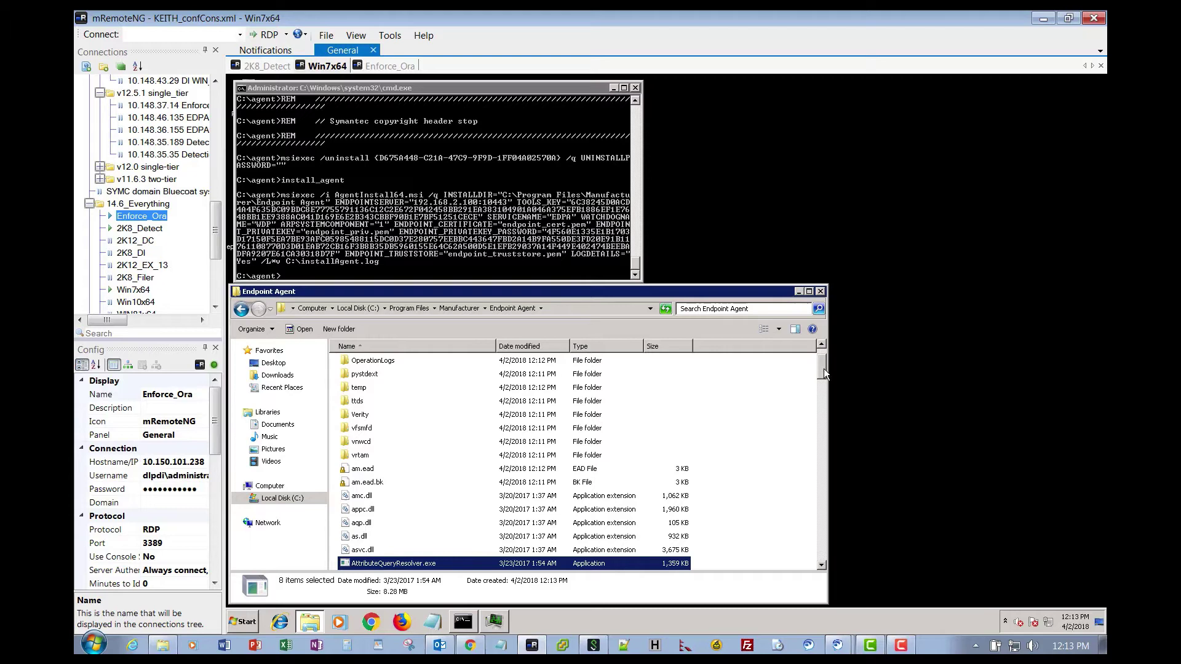
drag(824, 368, 829, 462)
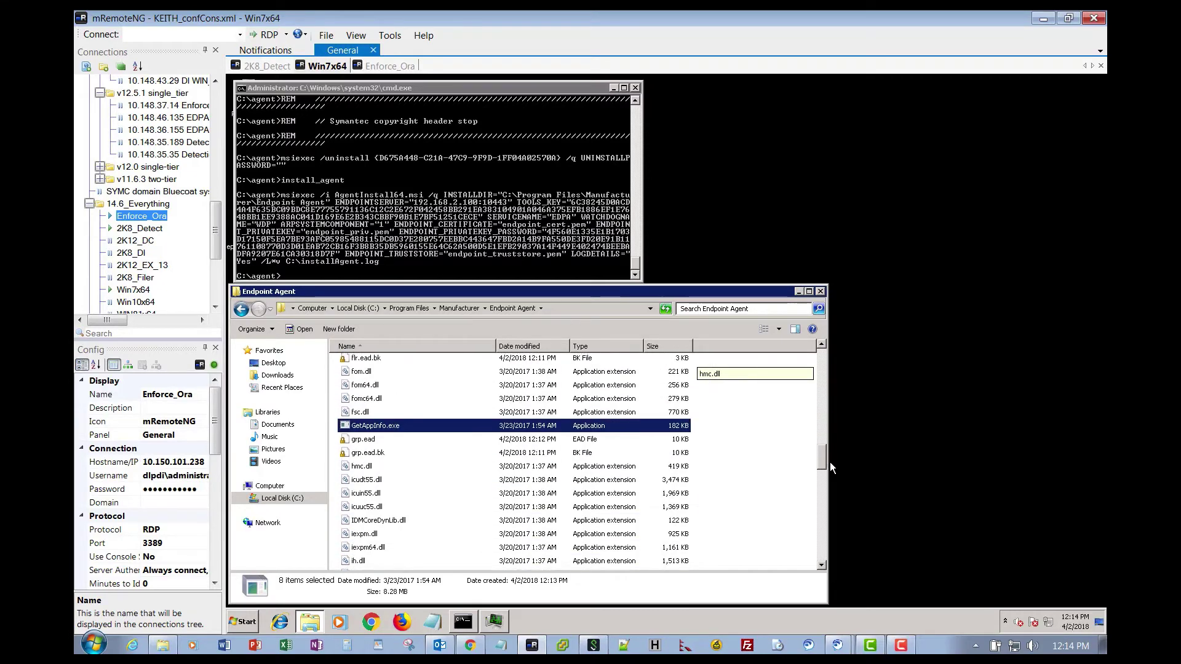
click(665, 310)
drag(825, 364, 830, 547)
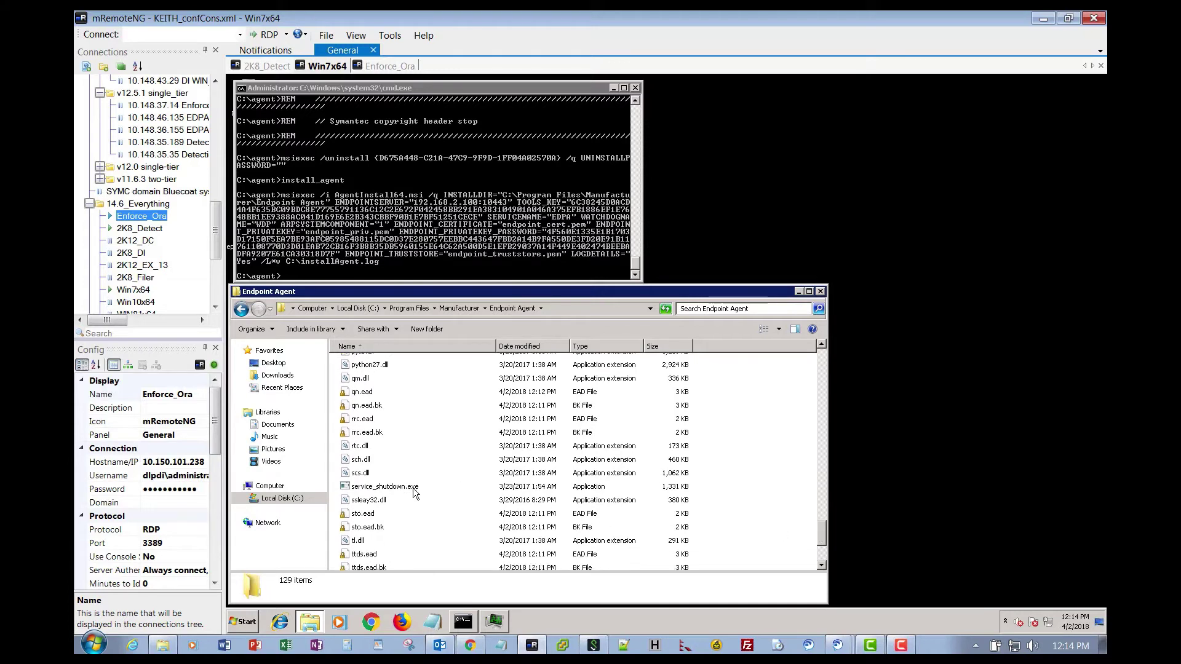
In Command Prompt, change to the C:\Program Files\Manufacturer\Endpoint Agent folder.
click(290, 277)
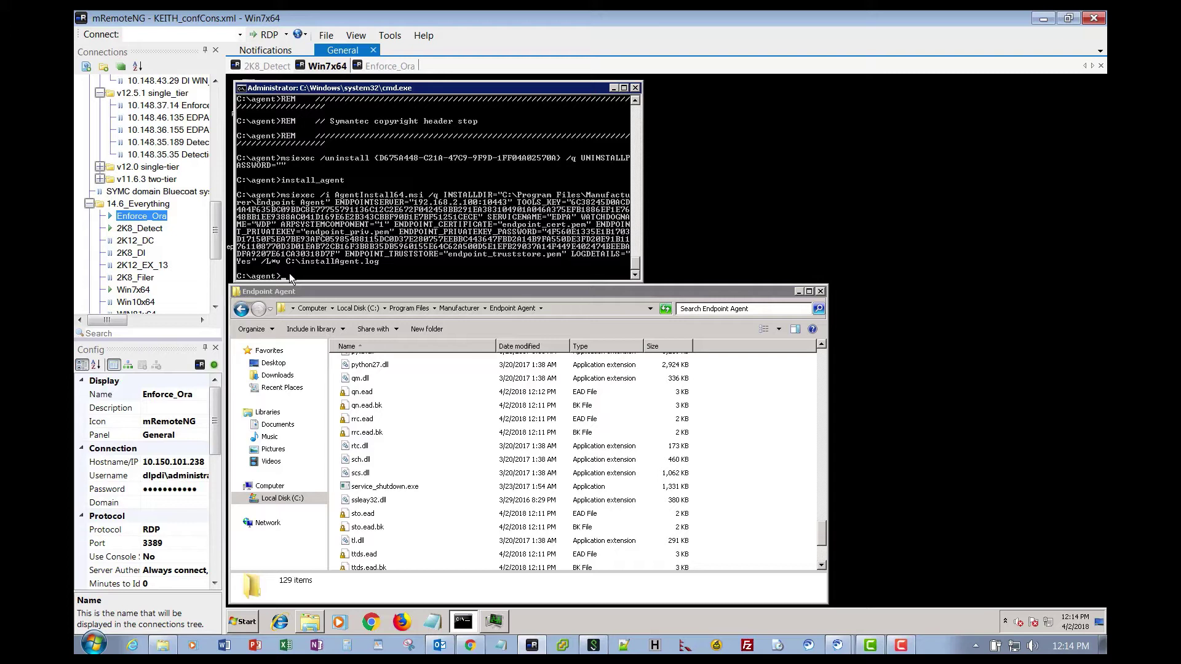
text(cd)
text(\)
key(Return)
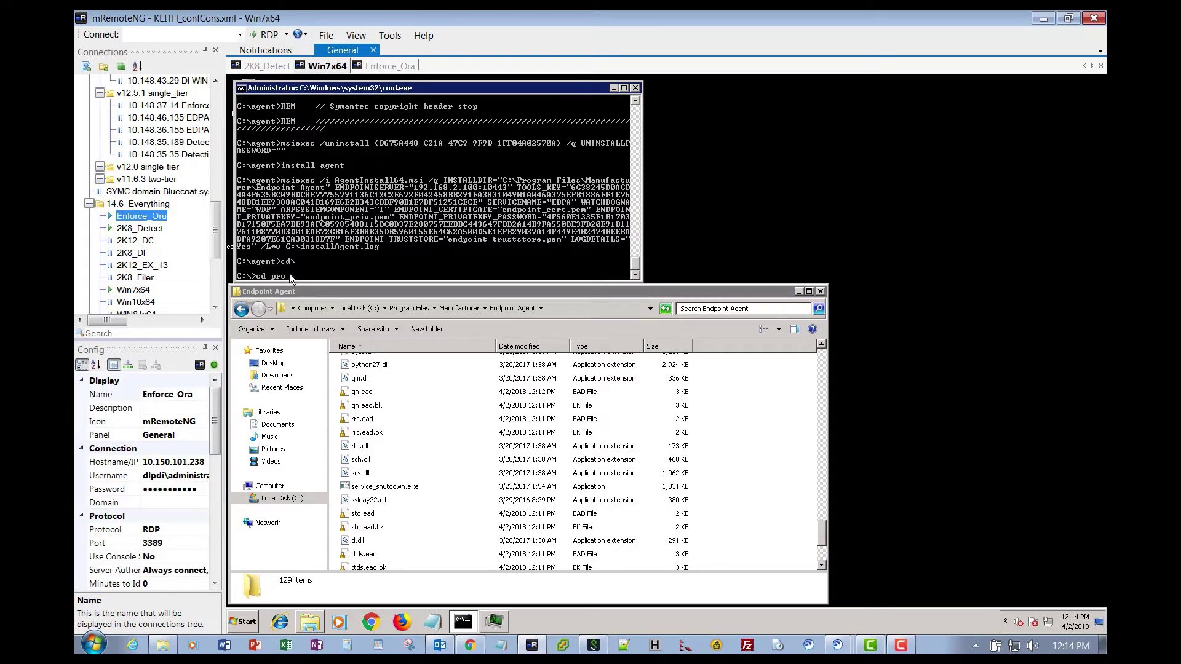
text(cd pro)
key(Tab)
text(\man)
key(Tab)
text(\end)
key(Tab)
text(\)
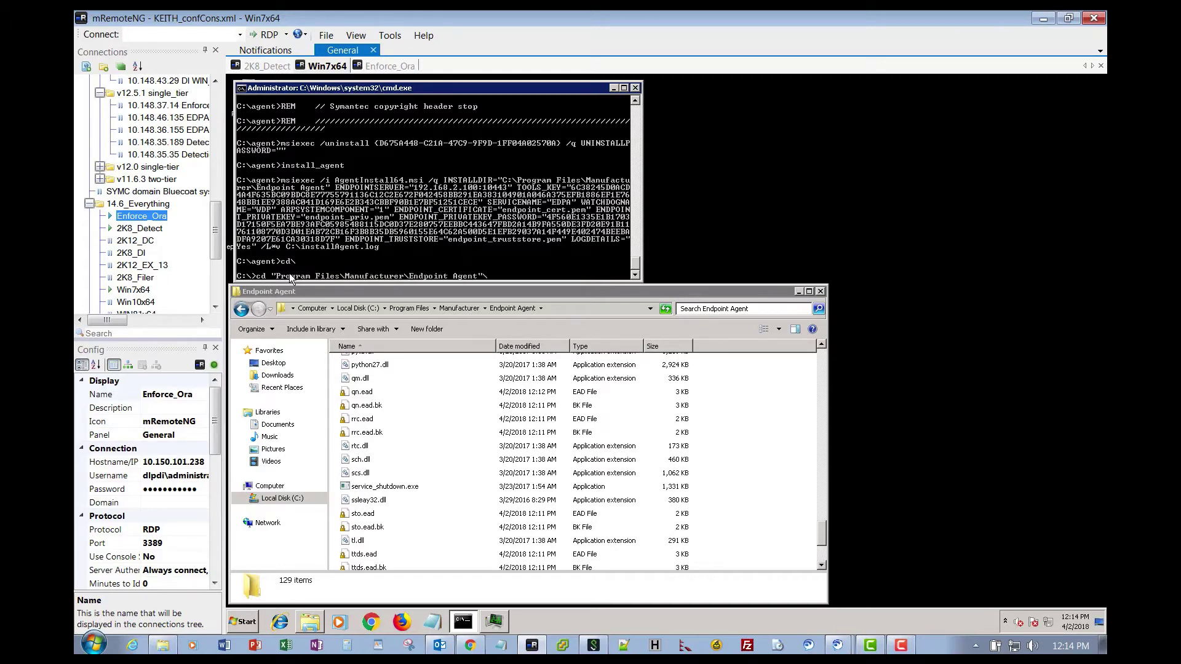
key(Return)
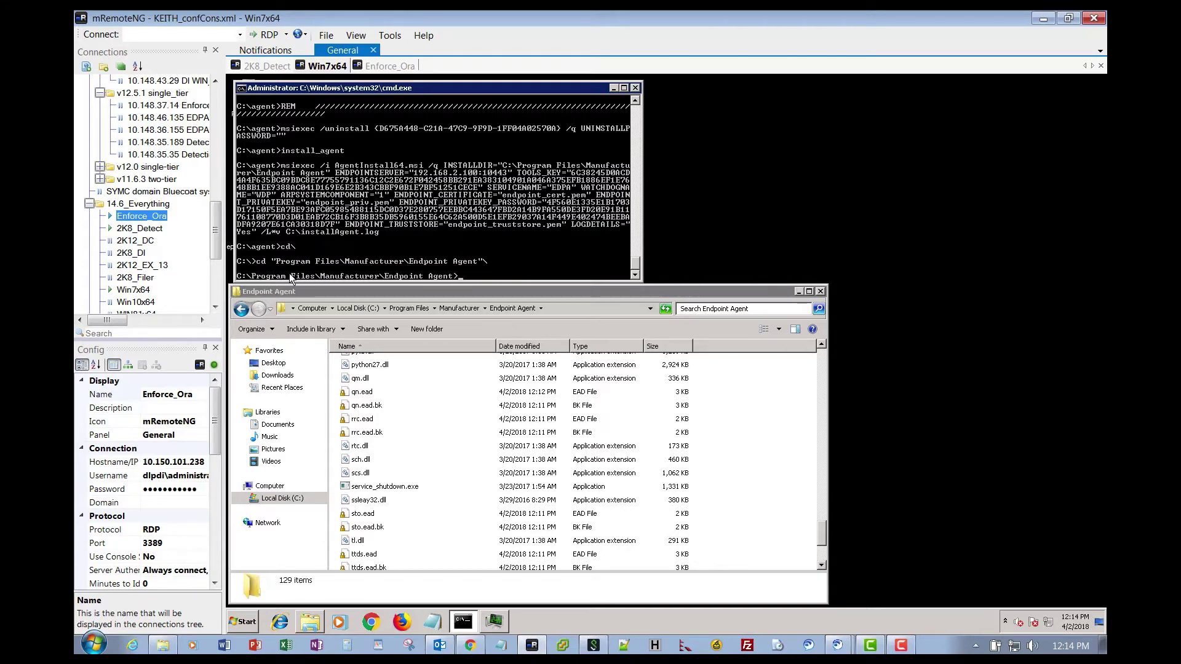
Run service_shutdown with the agent password to stop the endpoint agent service.
key(Return)
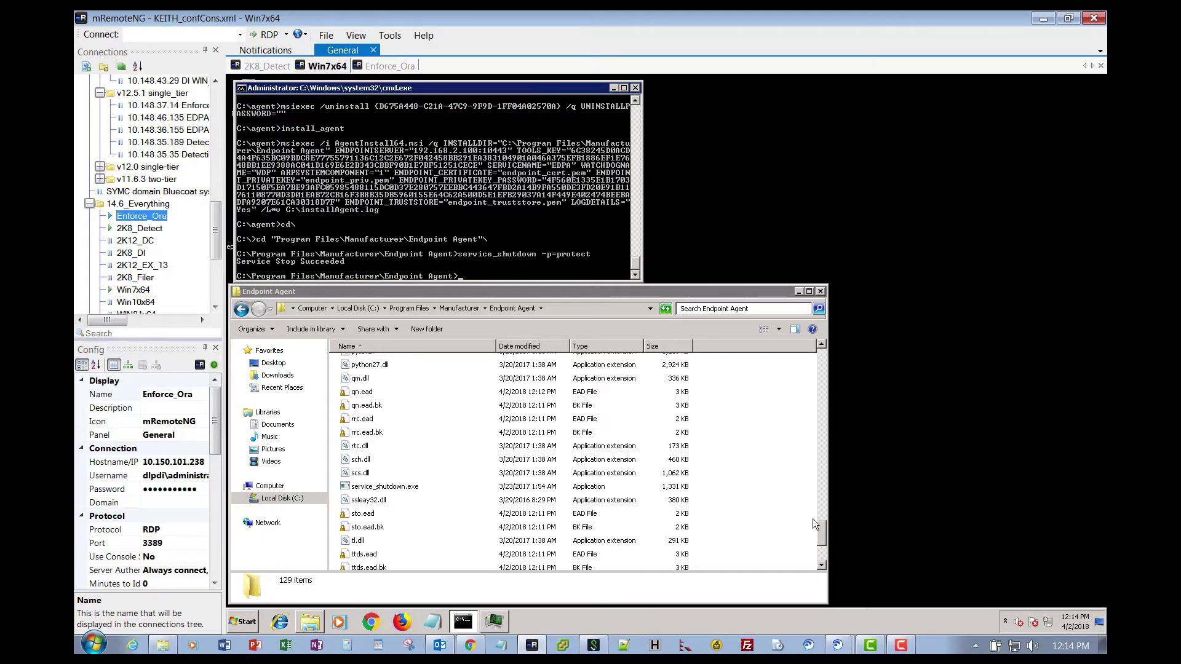
drag(822, 534, 821, 438)
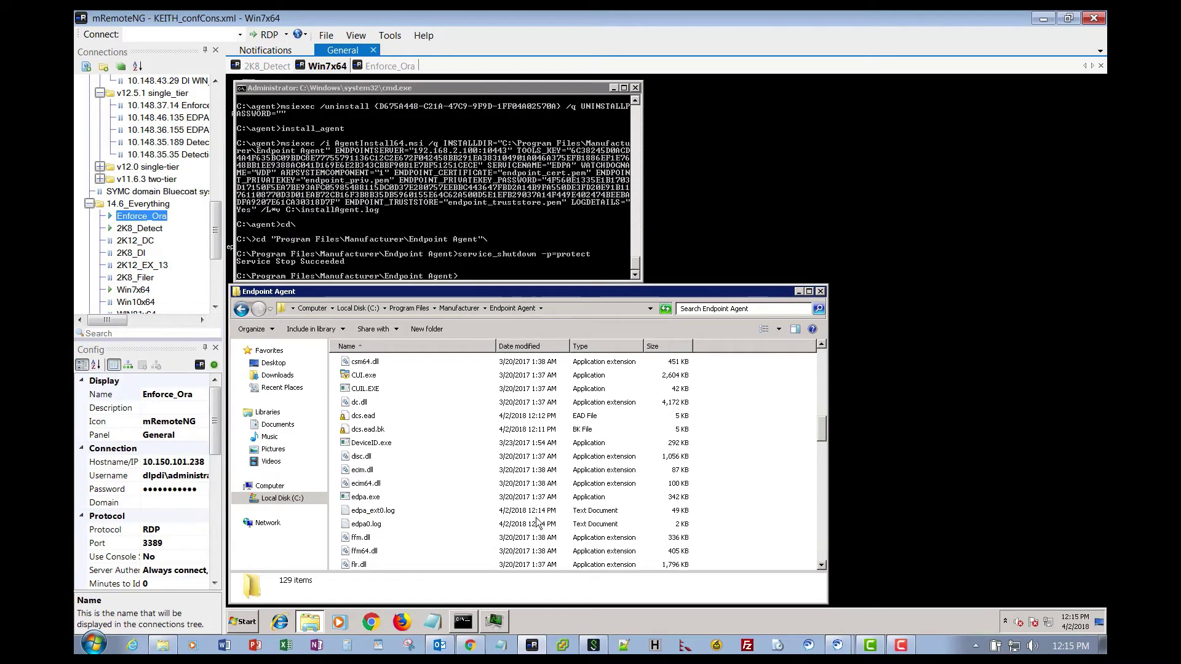
click(378, 515)
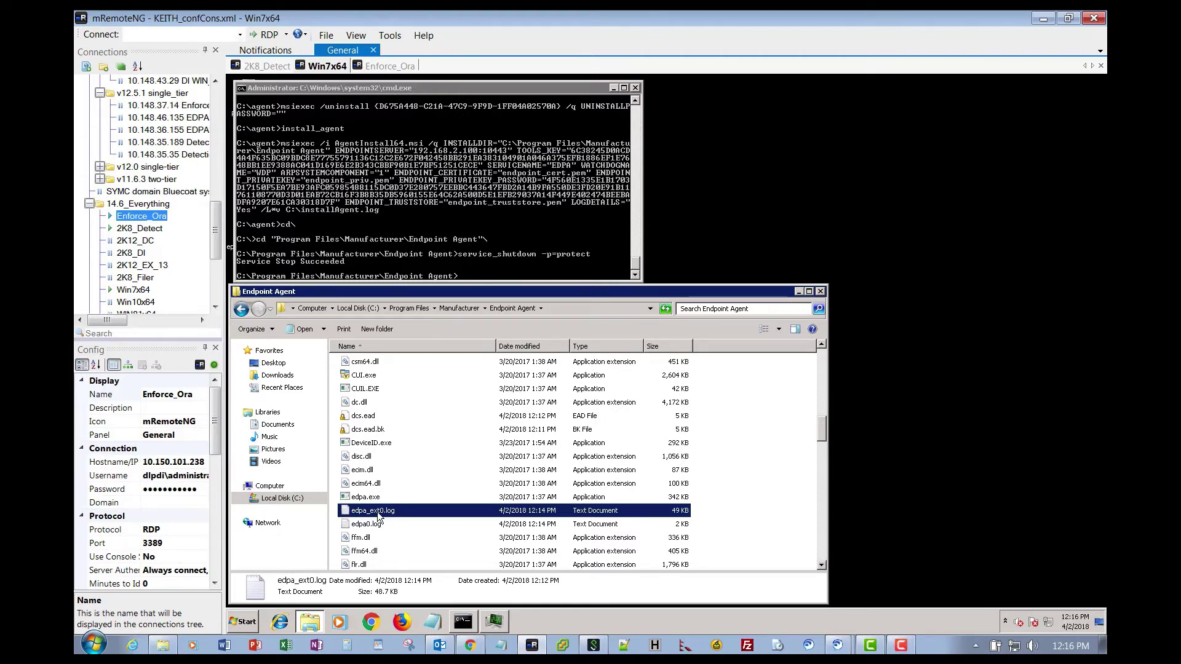
Type a Vontu_Sqlite3 command for database cg.ead with the agent password, leaving it unrun.
click(468, 277)
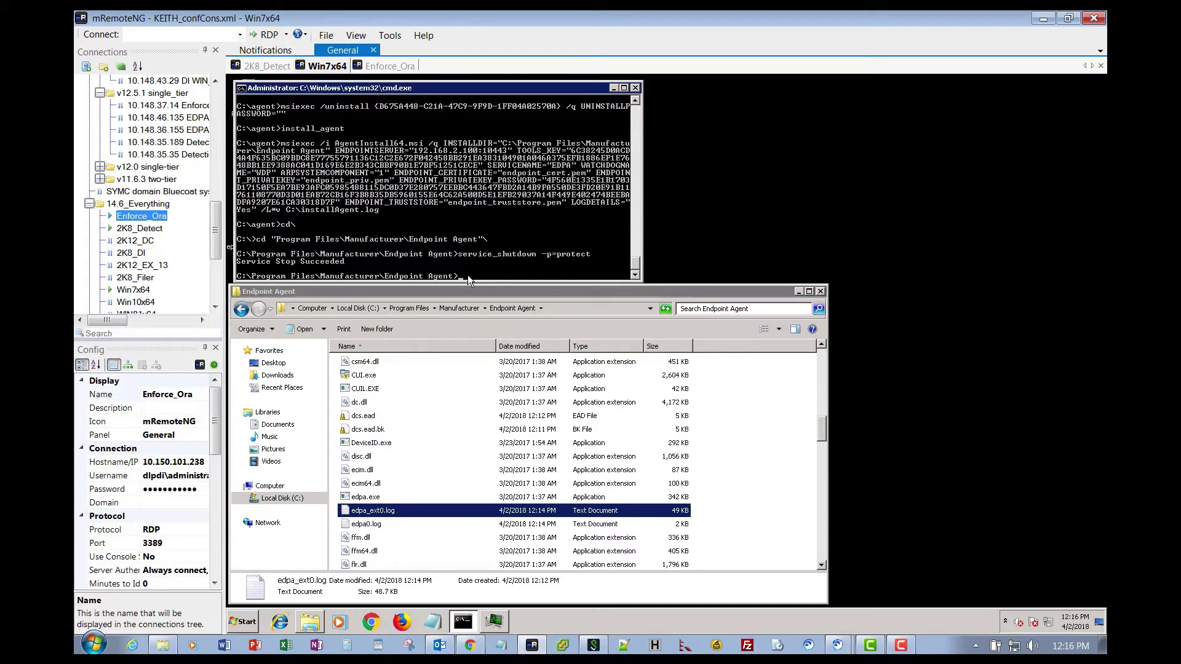
text(Vontu_Sqlite3 -d)
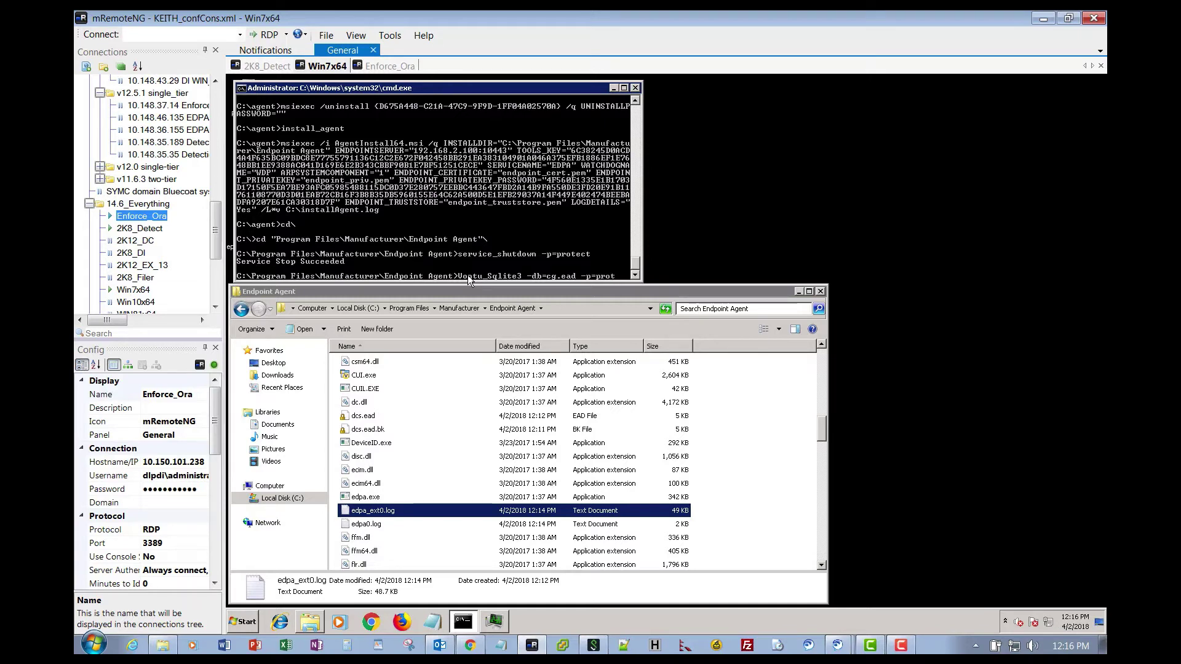
Open the Endpoint Agent's encrypted cg.ead database in Vontu_Sqlite3, supplying its password.
key(Return)
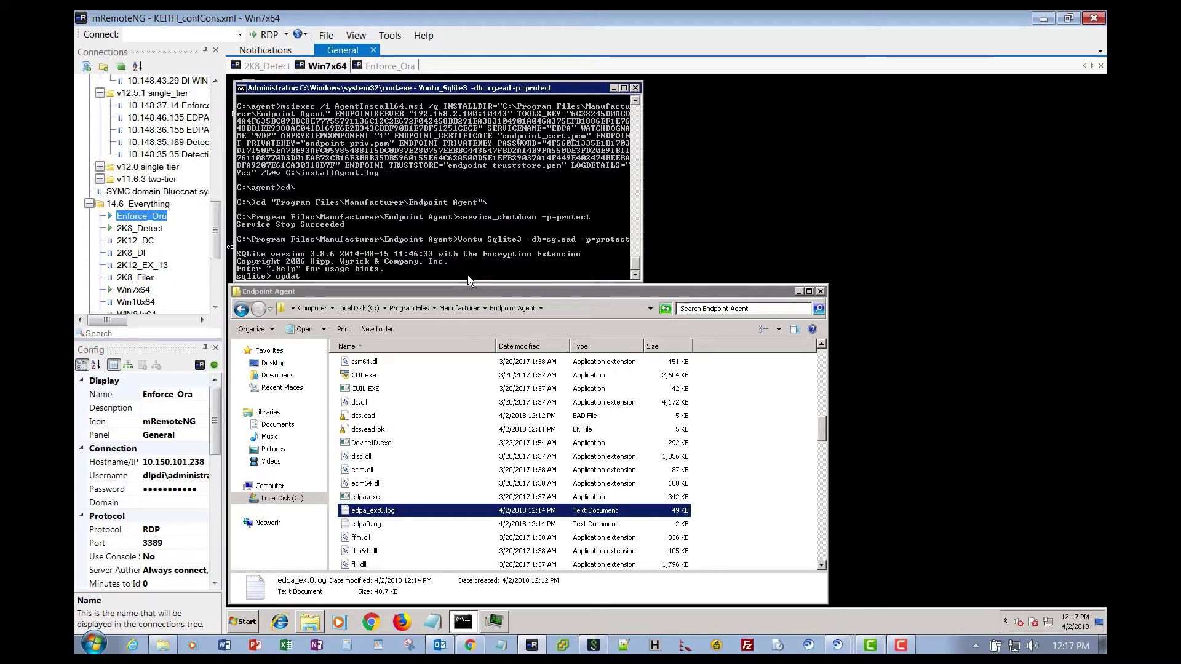
Extend the statement to 'update configuration set val', correcting the misspelled column name.
text(guration set va)
key(BackSpace)
key(BackSpace)
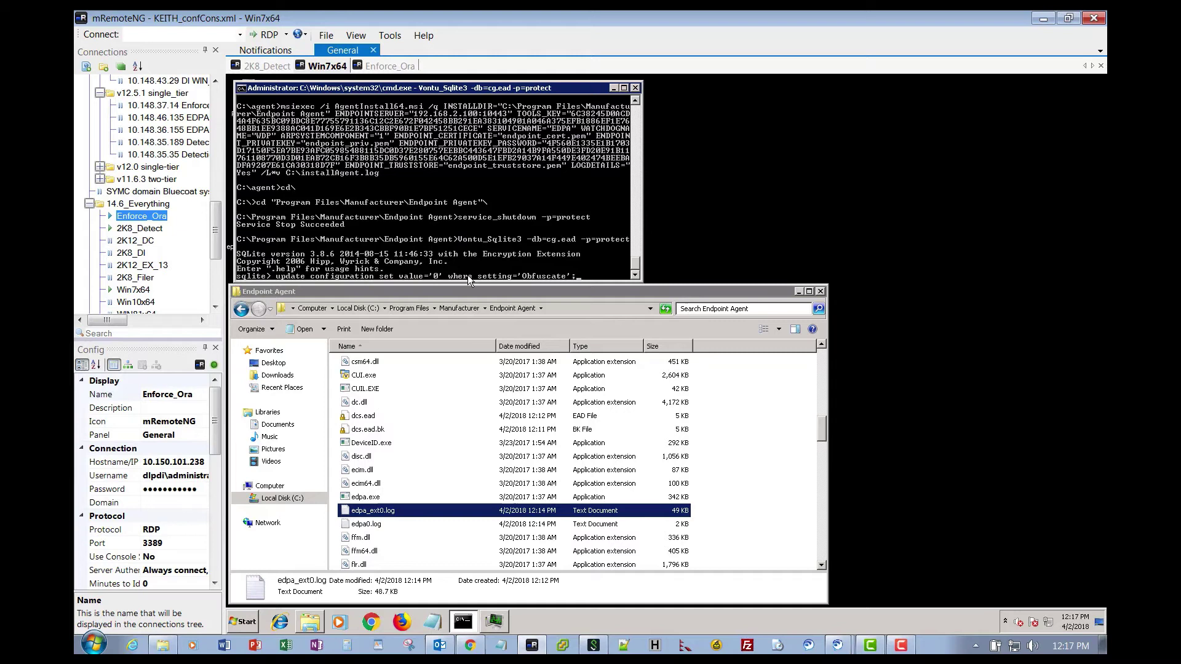
Set Obfuscate to '0' and DefaultLevel to 'FINEST' in the agent's configuration table.
key(Return)
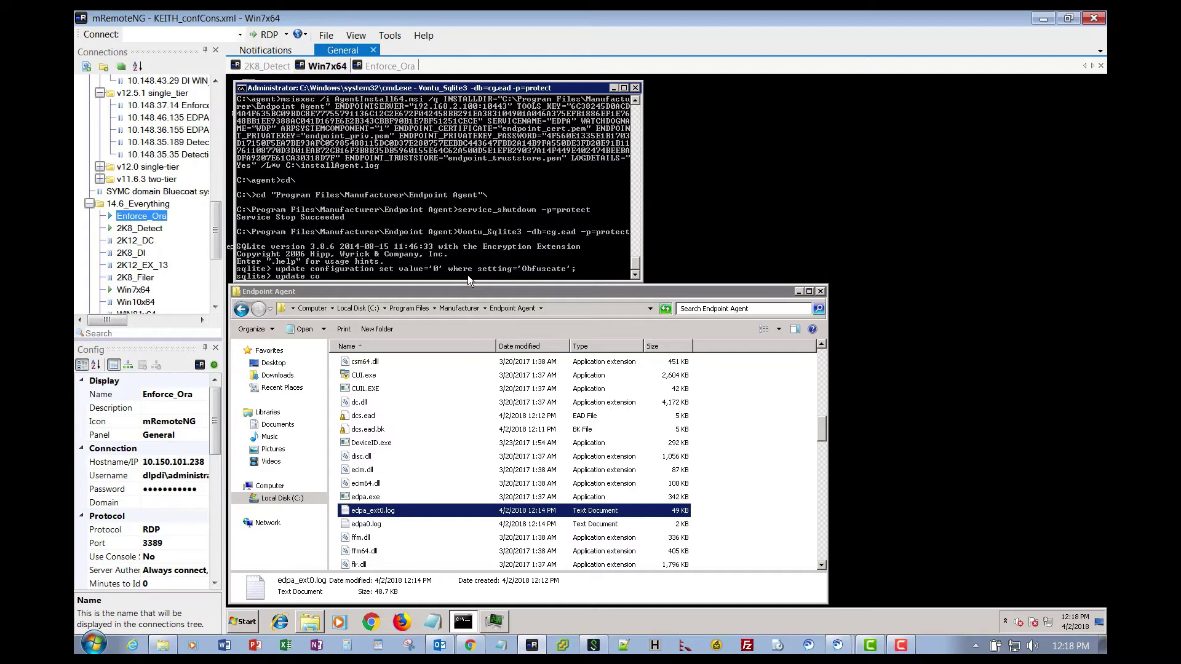
text(nfiguration set value='FINEST' where s)
text(etting='Def)
text(aul)
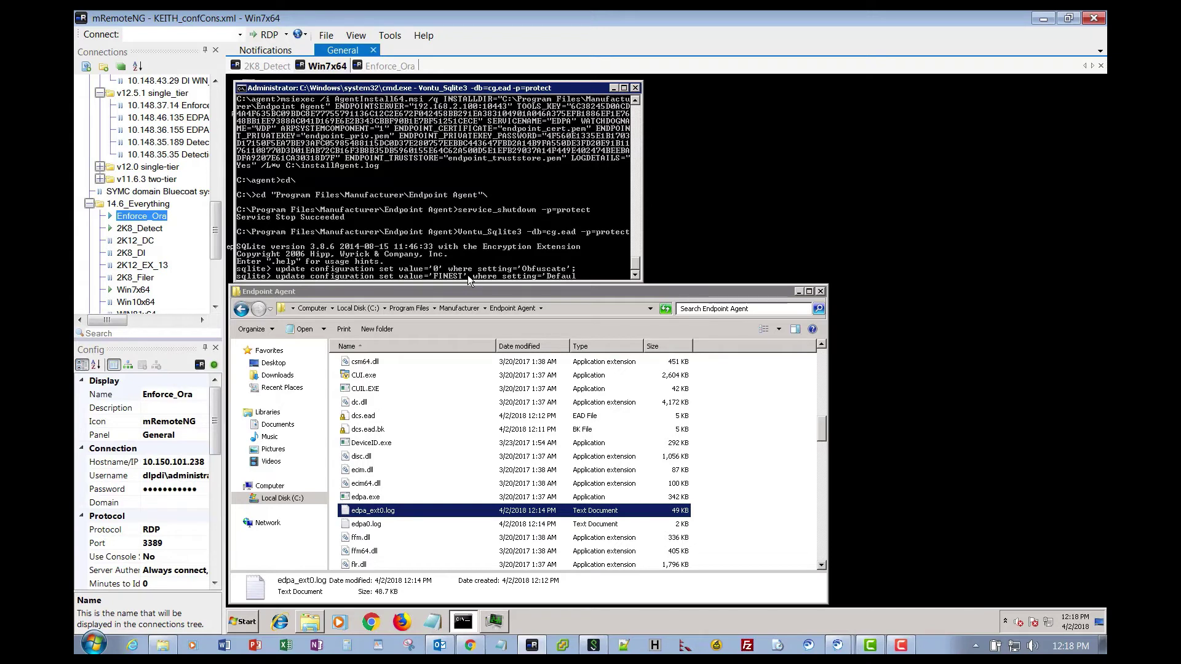
text(tLevel';)
key(Return)
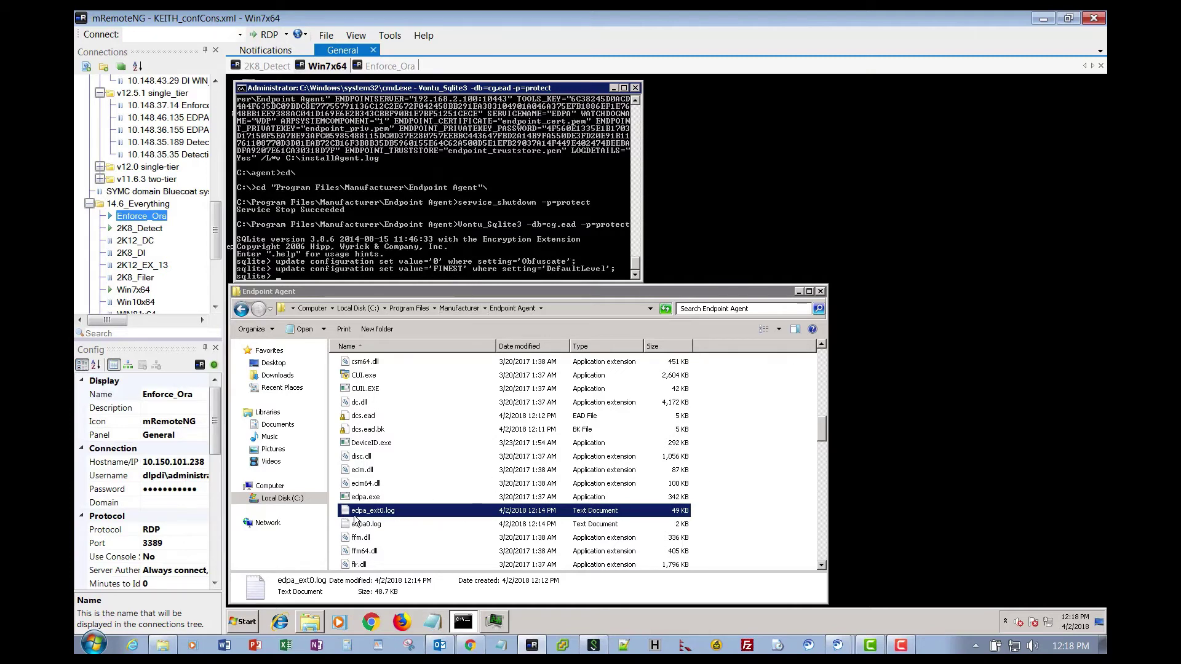
Rename edpa_ext0.log to edpa_ext0.log.bak, accepting the extension-change warning.
right_click(377, 511)
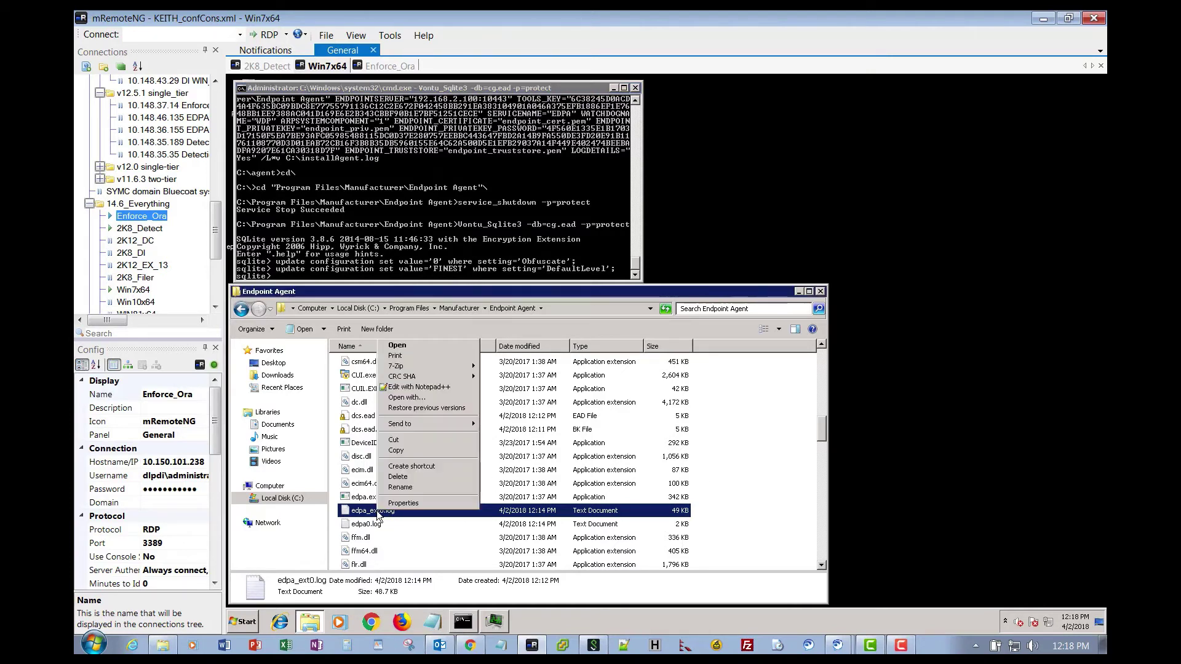
click(391, 488)
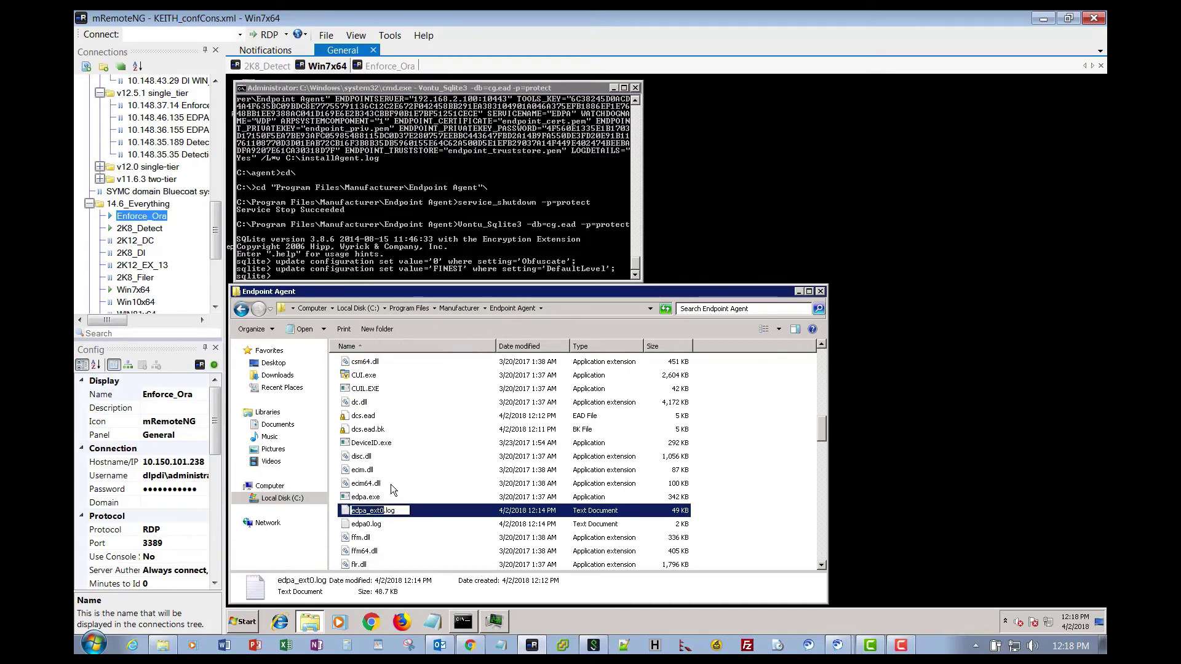
key(End)
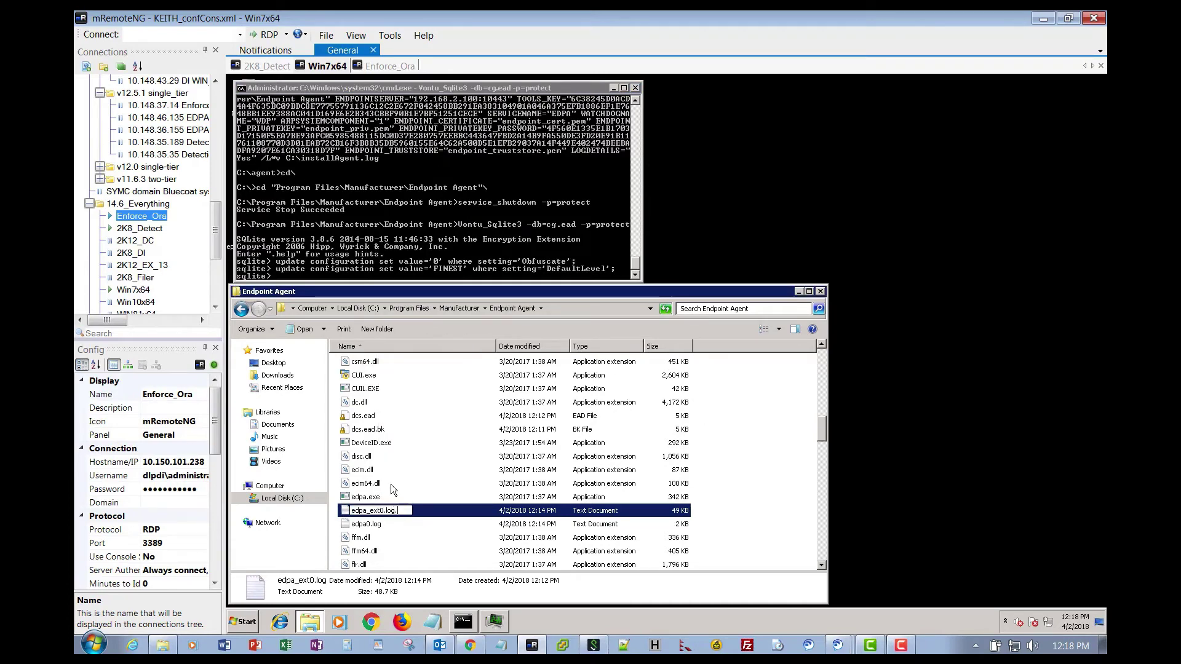
text(.bak)
key(Return)
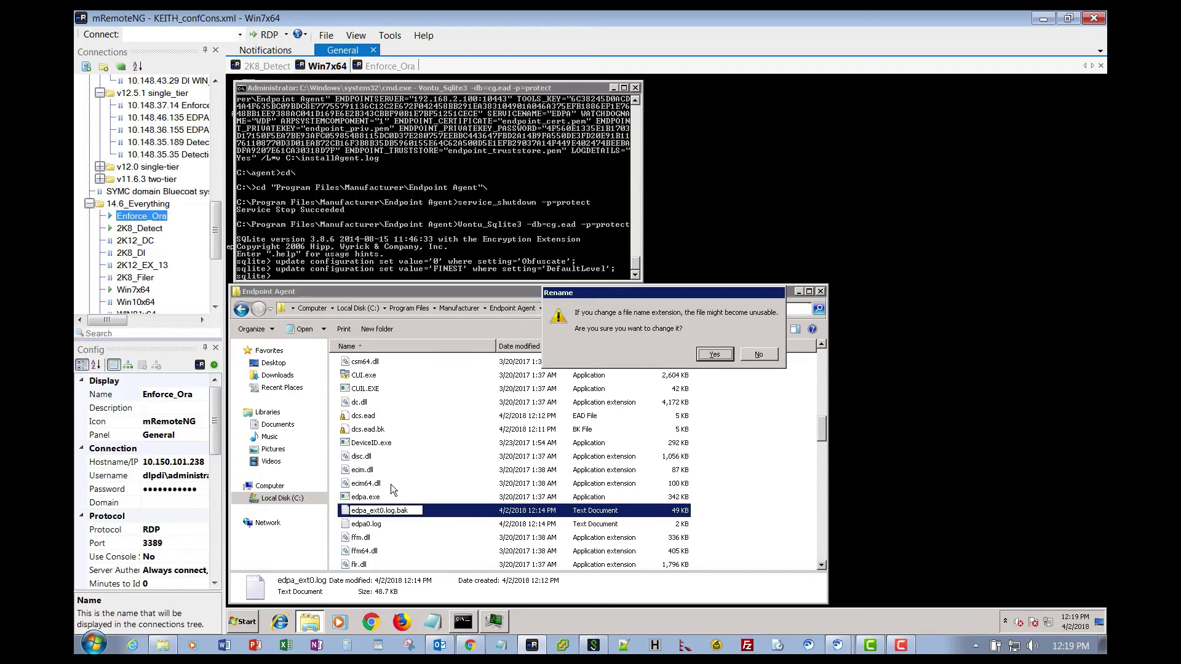
click(713, 355)
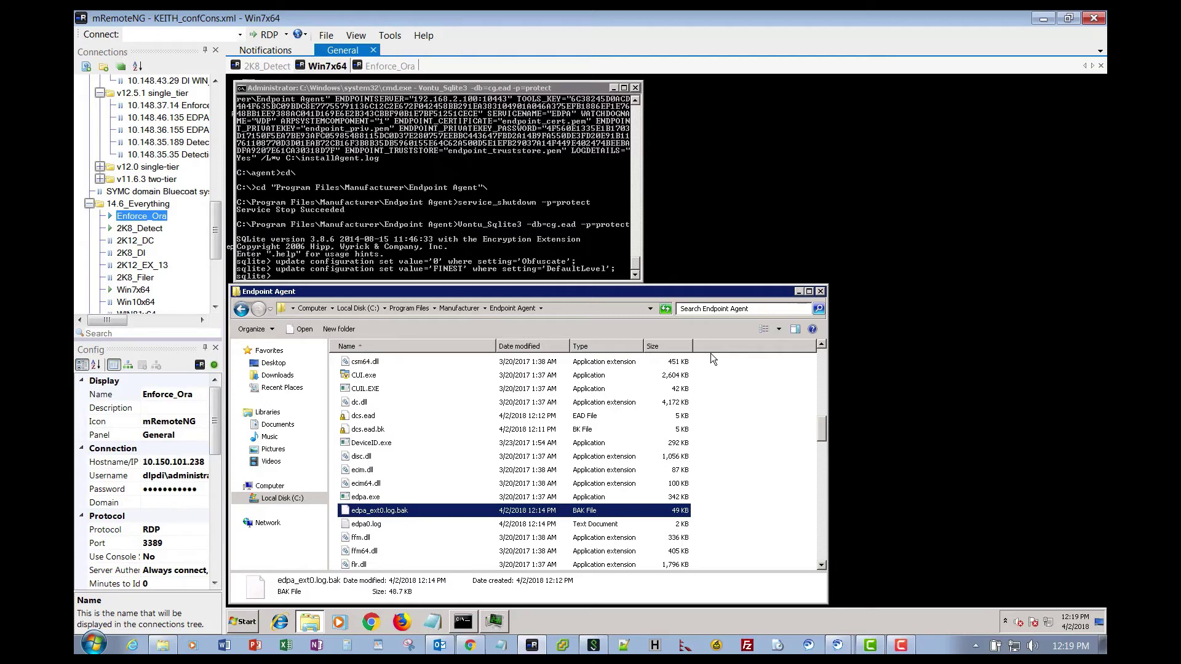
Quit the SQLite shell and start the EDPA service with net start edpa.
click(286, 277)
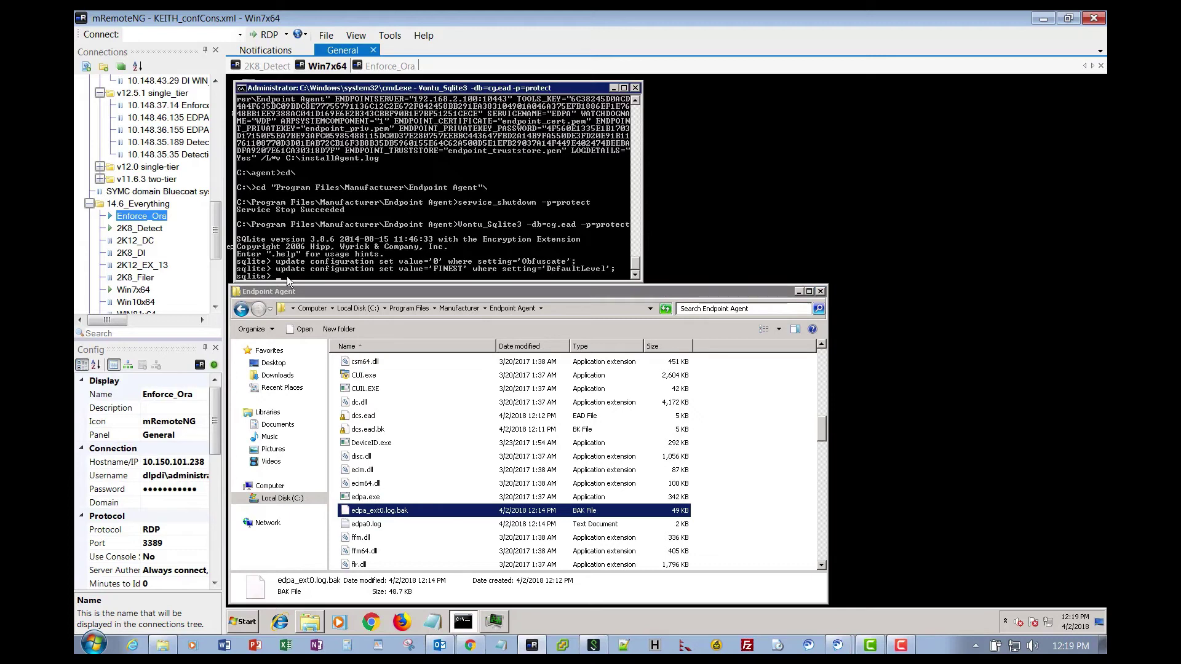
text(exit)
key(Return)
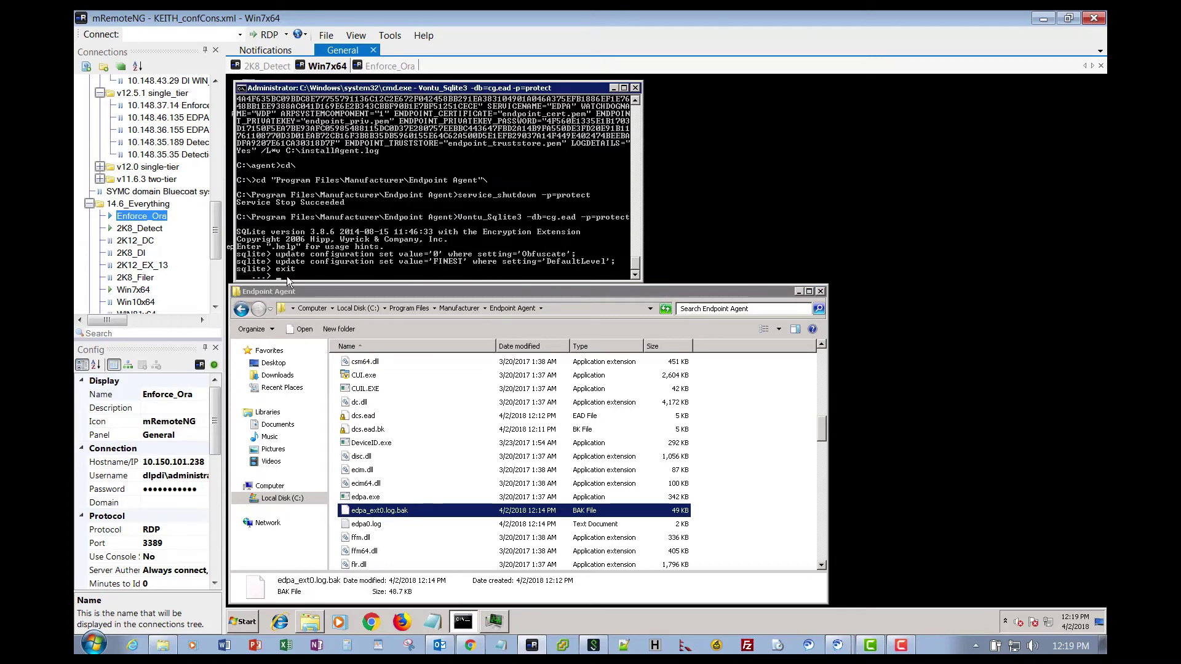
key(ctrl+c)
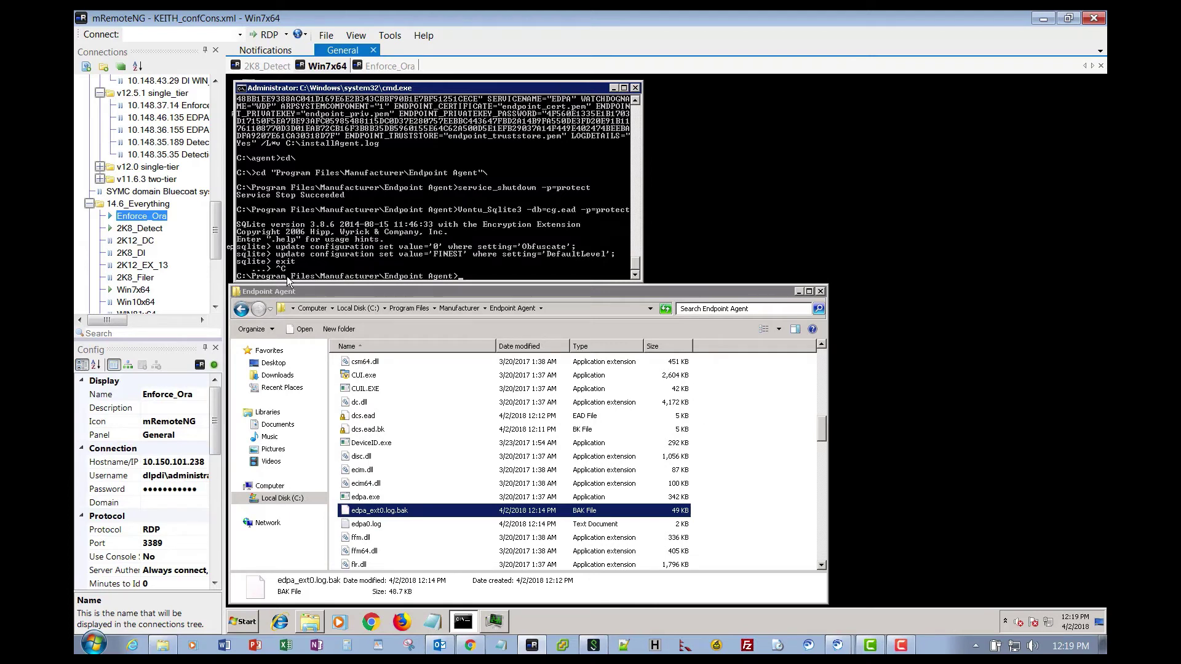
text(net start edpa)
key(Return)
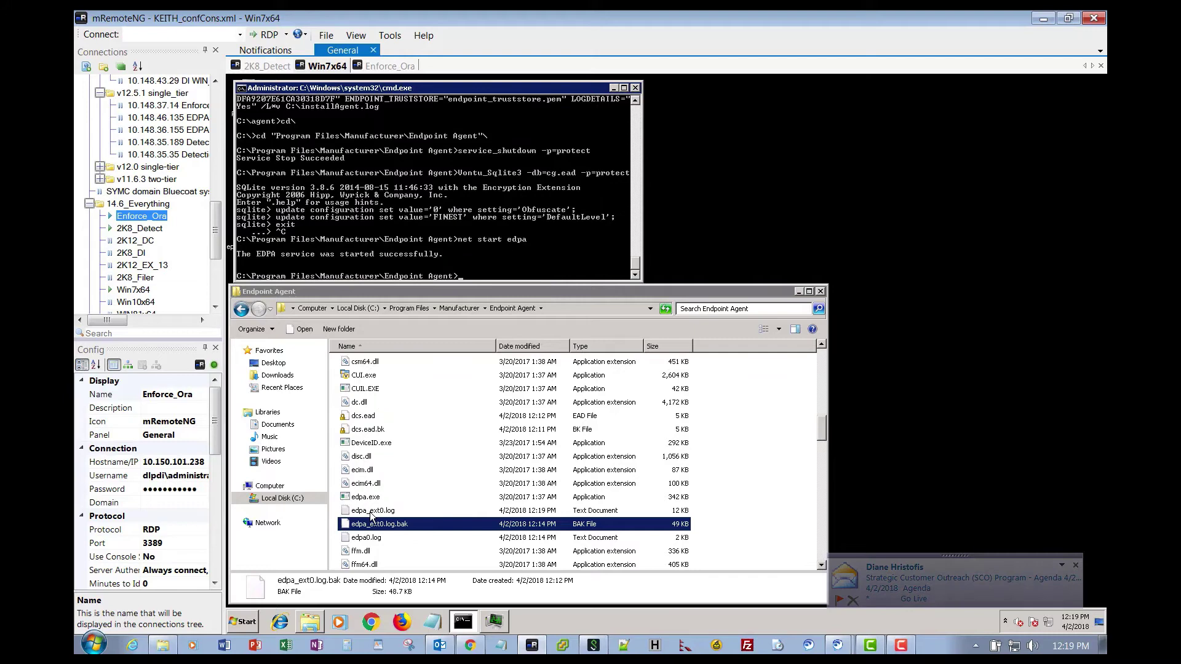
Open the new edpa_ext0.log with Edit with Notepad++.
right_click(371, 512)
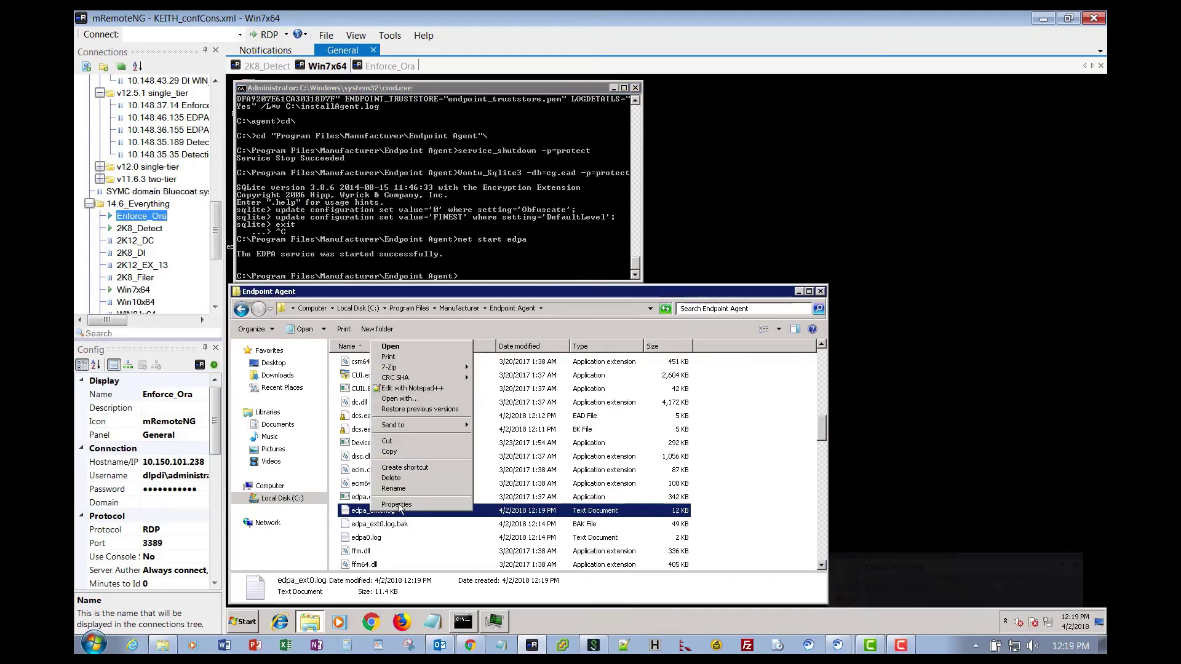
click(416, 390)
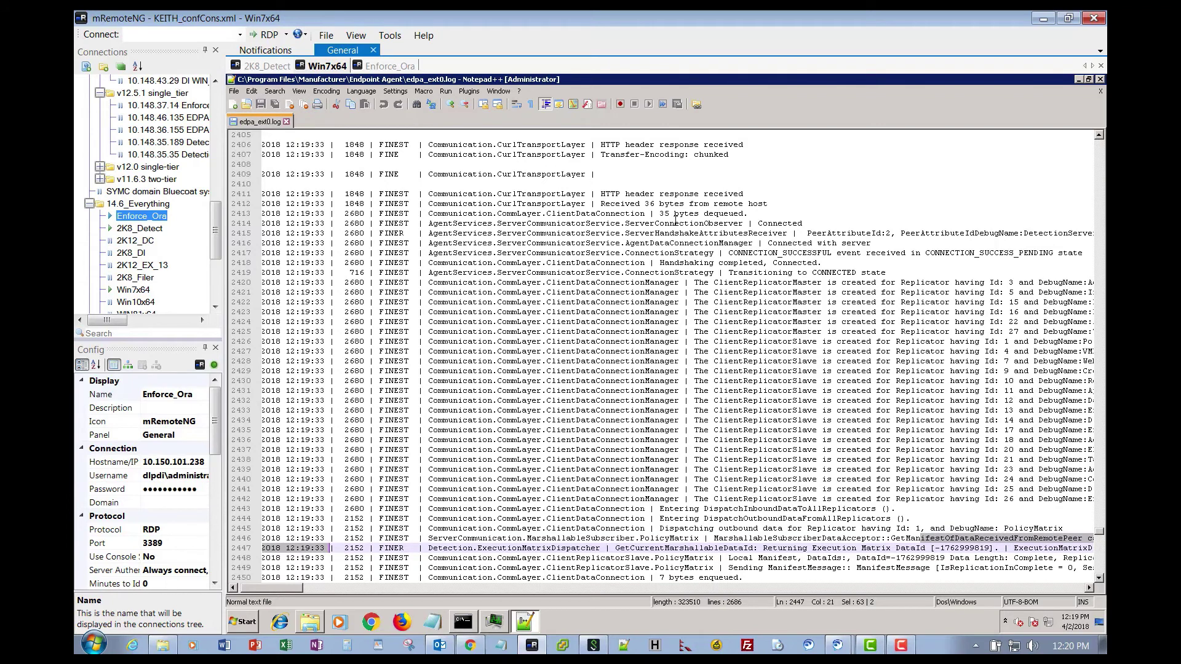
Find all WARNING lines in the log, reusing the term from search history.
click(416, 104)
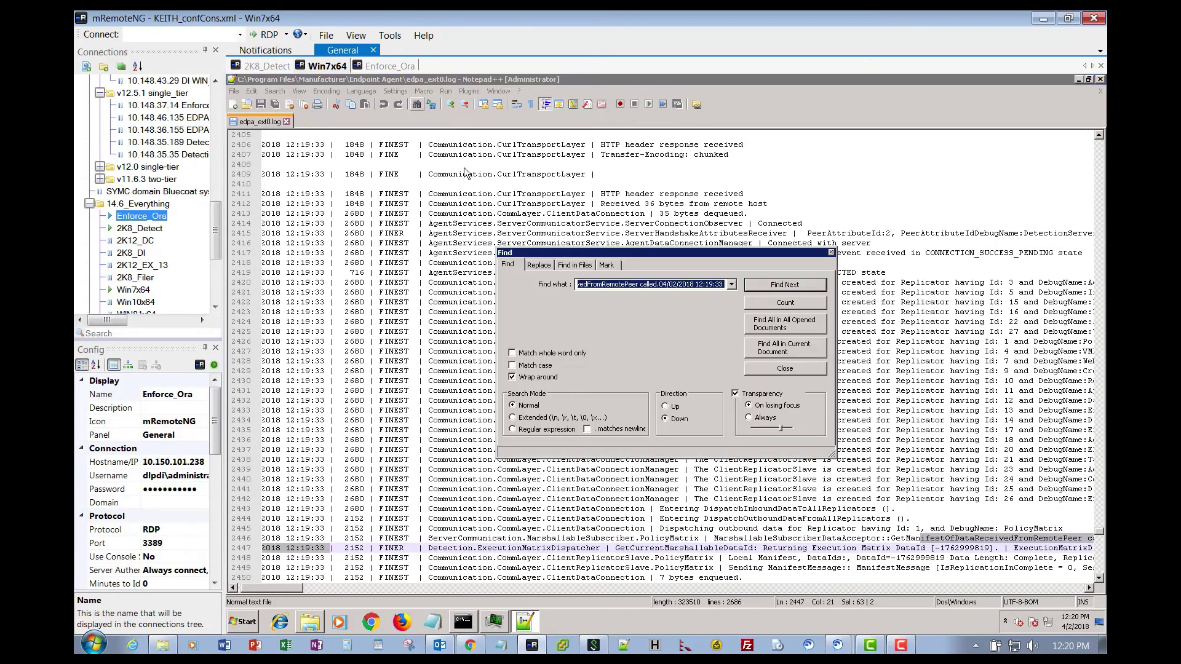
click(731, 285)
click(663, 317)
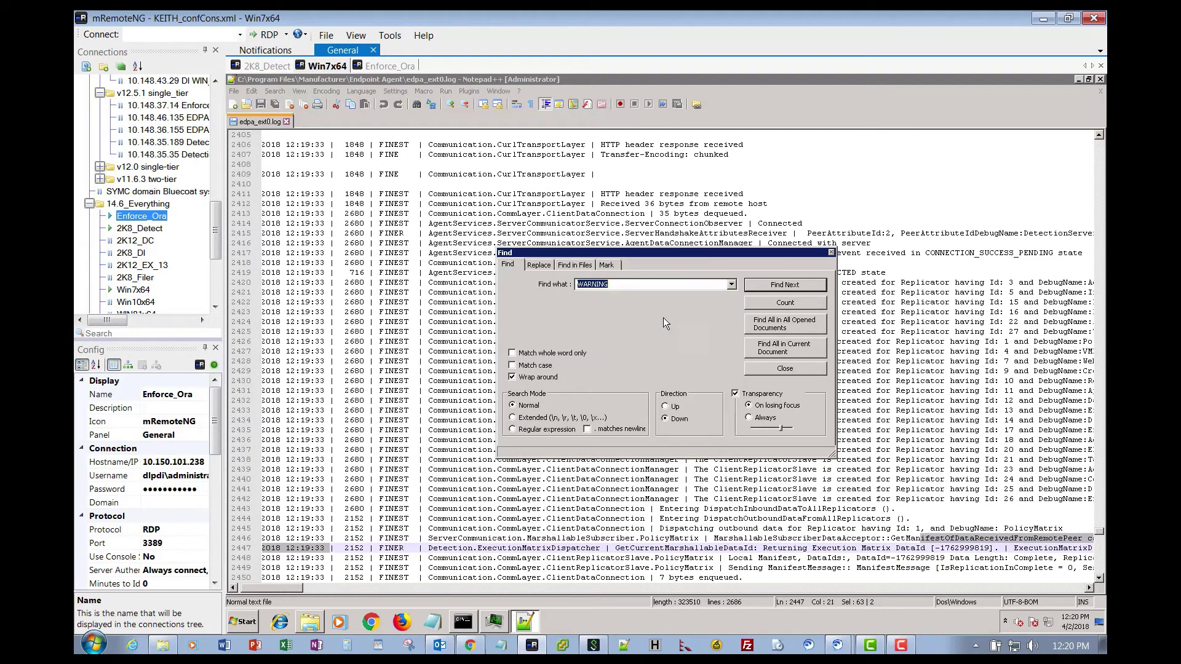
click(773, 348)
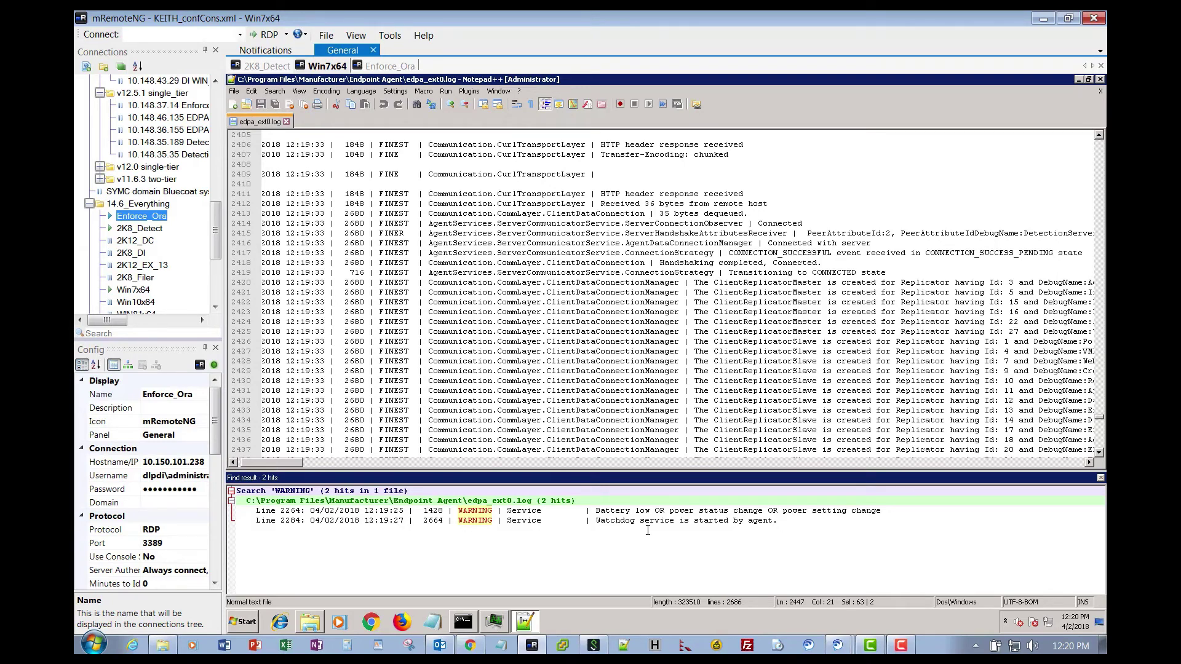
Clear the WARNING search results and close the results panel.
right_click(466, 513)
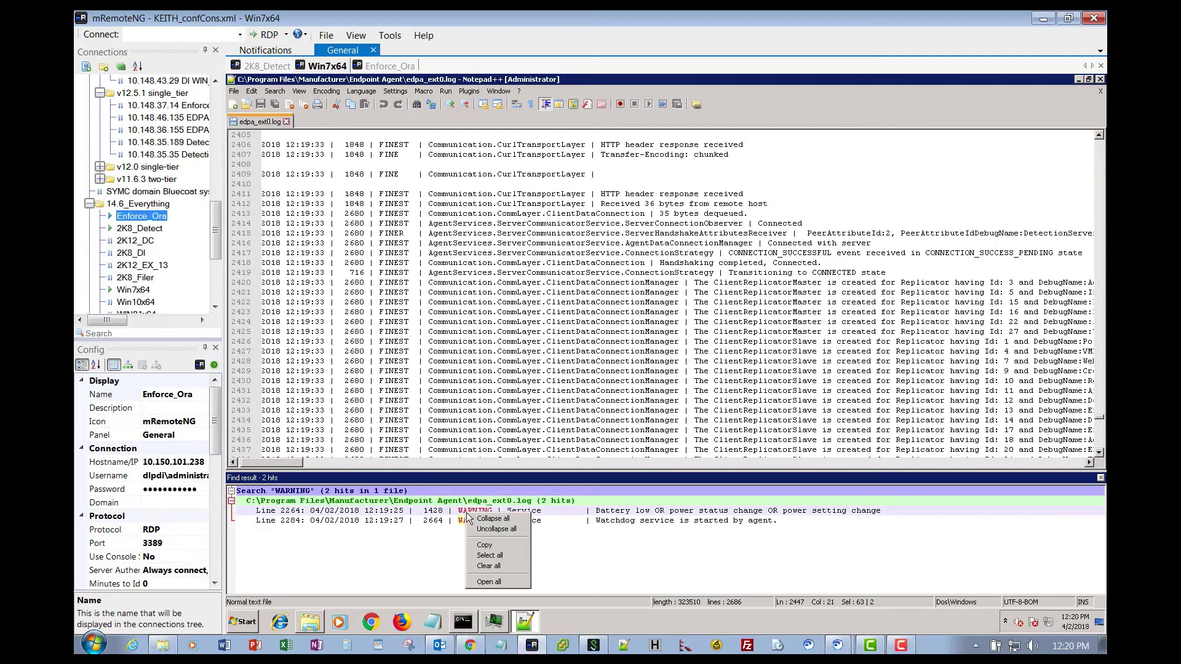
click(498, 566)
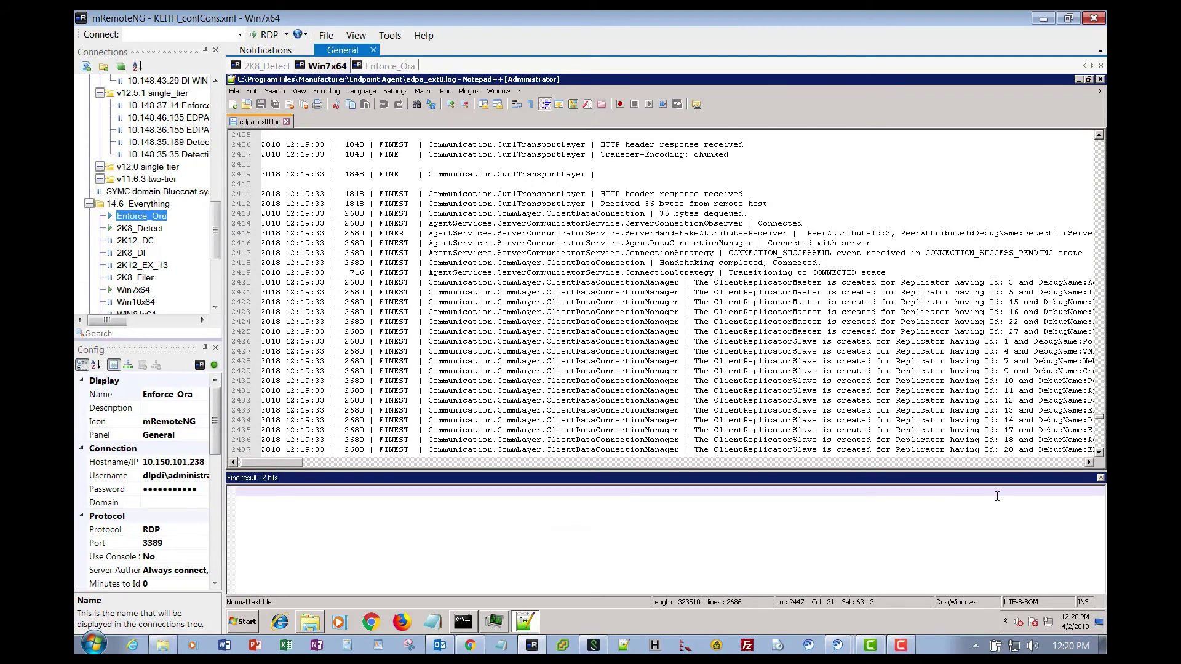
click(1101, 478)
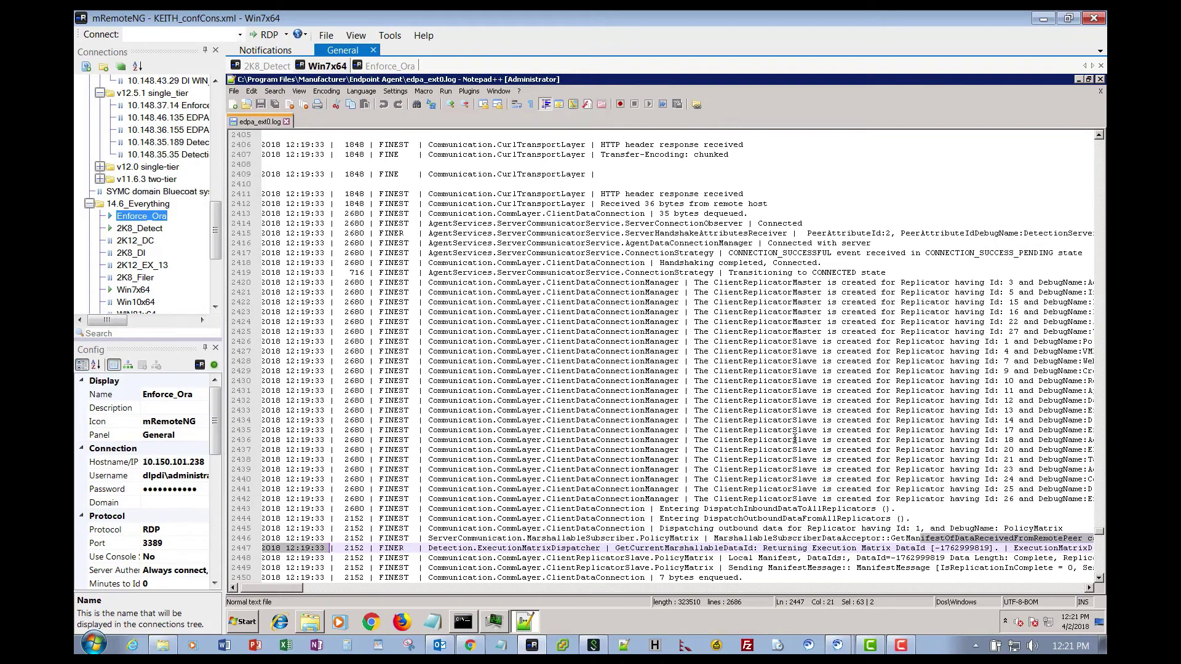
Find all occurrences of 192.168.2.100 in the current document.
click(418, 106)
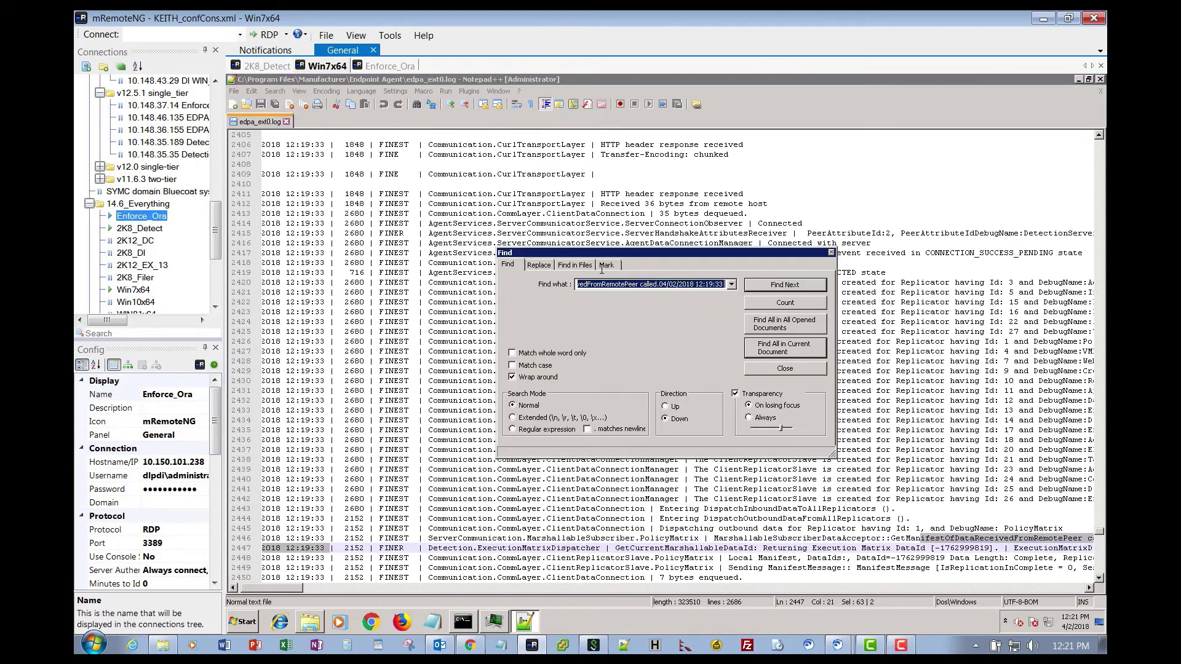
click(732, 285)
click(603, 312)
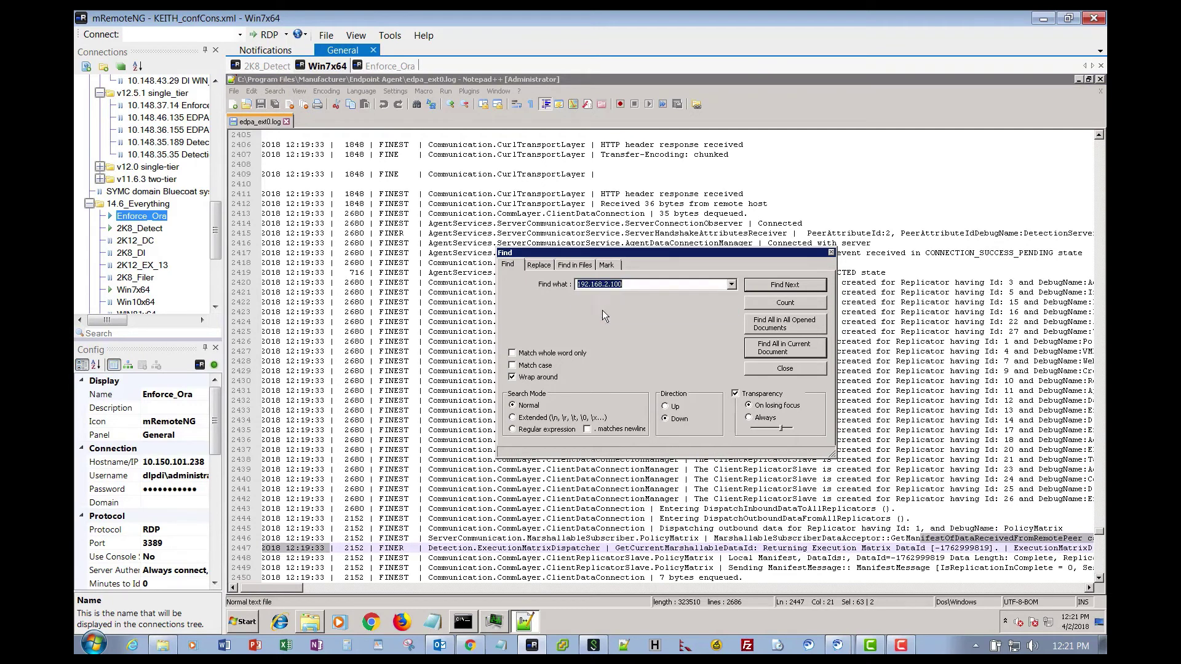
click(774, 349)
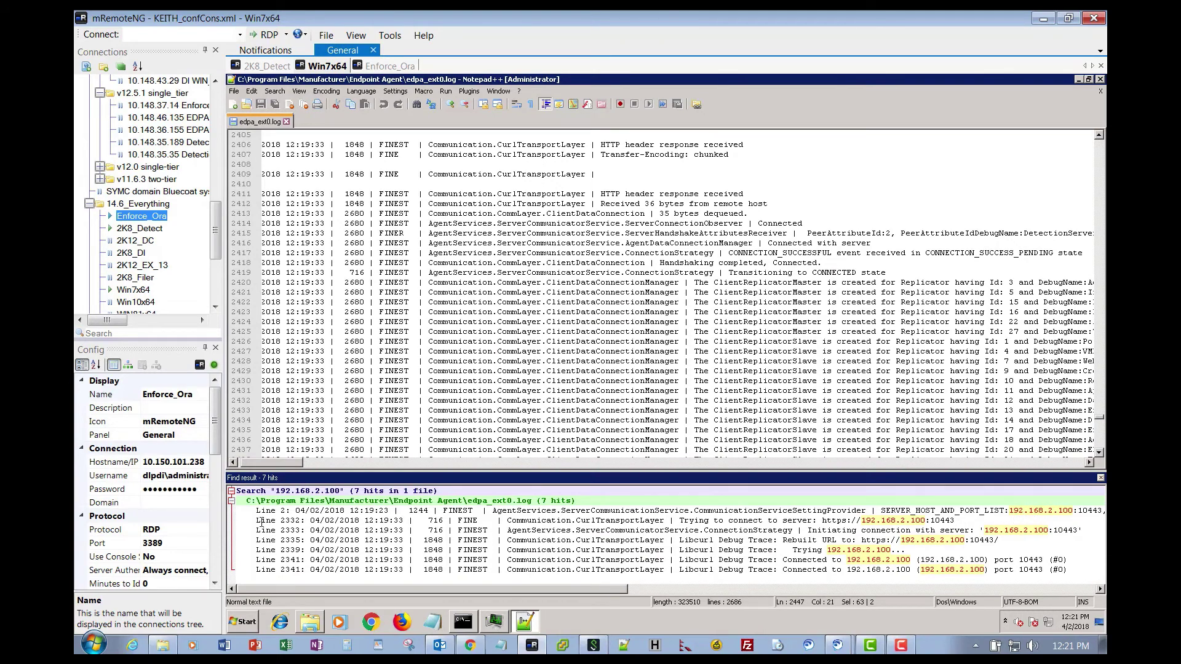
Jump to the IP hits on lines 2, 2332 and 2333 and read the connection lines.
double_click(1020, 512)
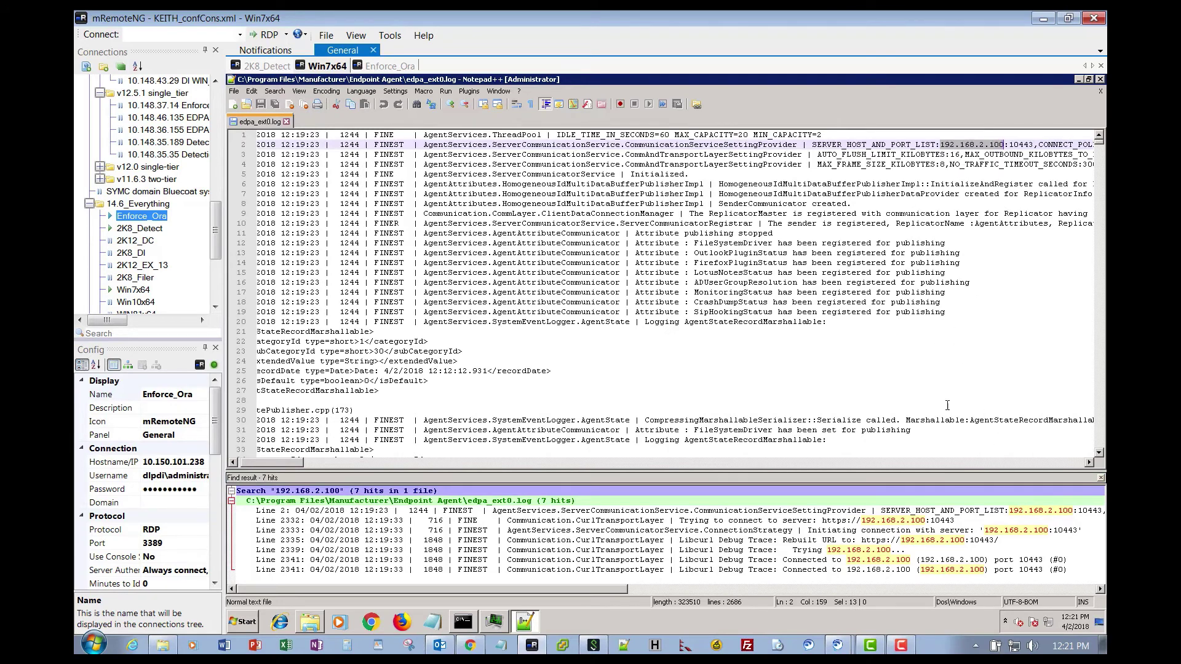
double_click(890, 521)
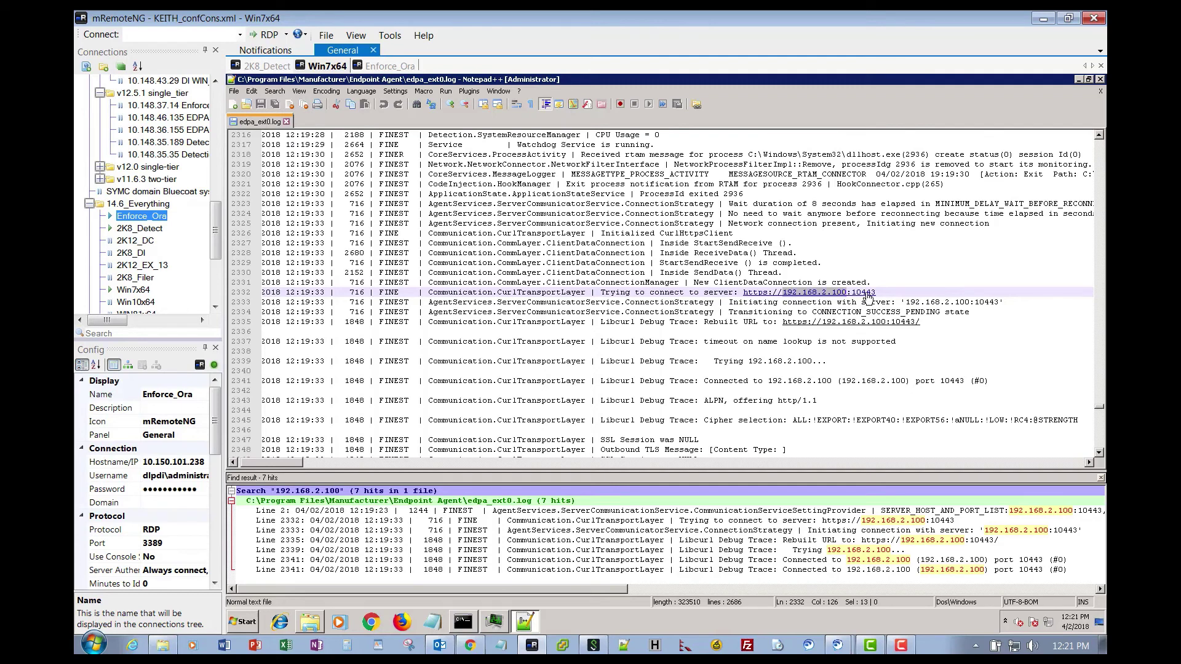
click(1010, 530)
double_click(1011, 531)
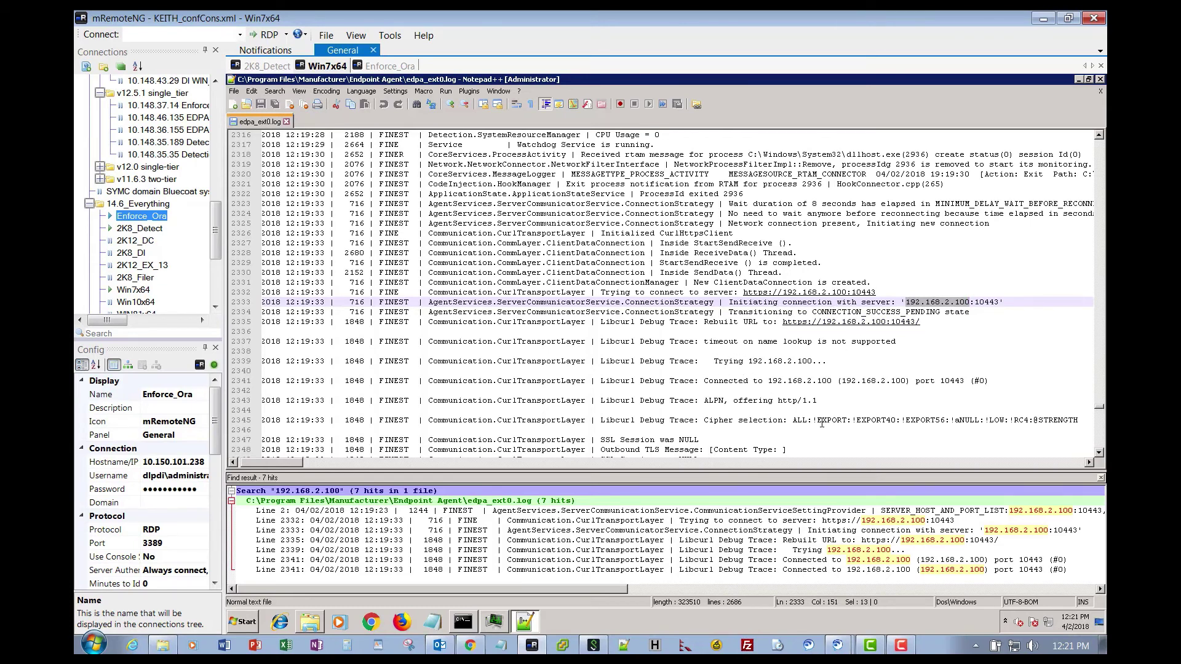
scroll(822, 423, down, 6)
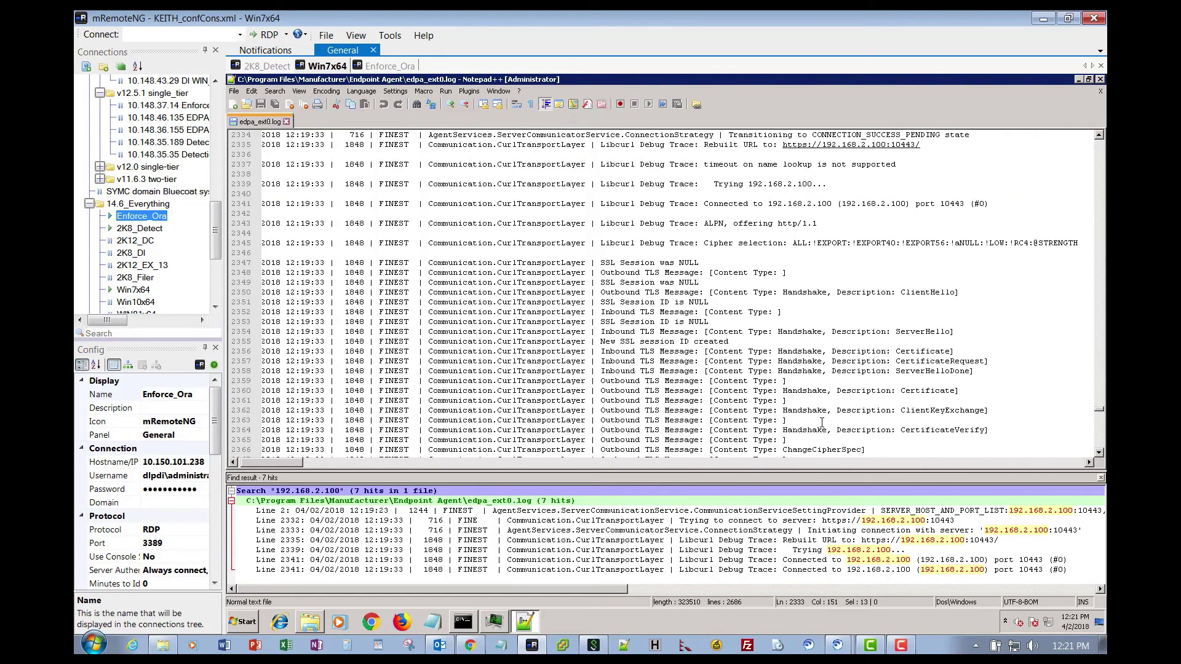
scroll(822, 423, down, 4)
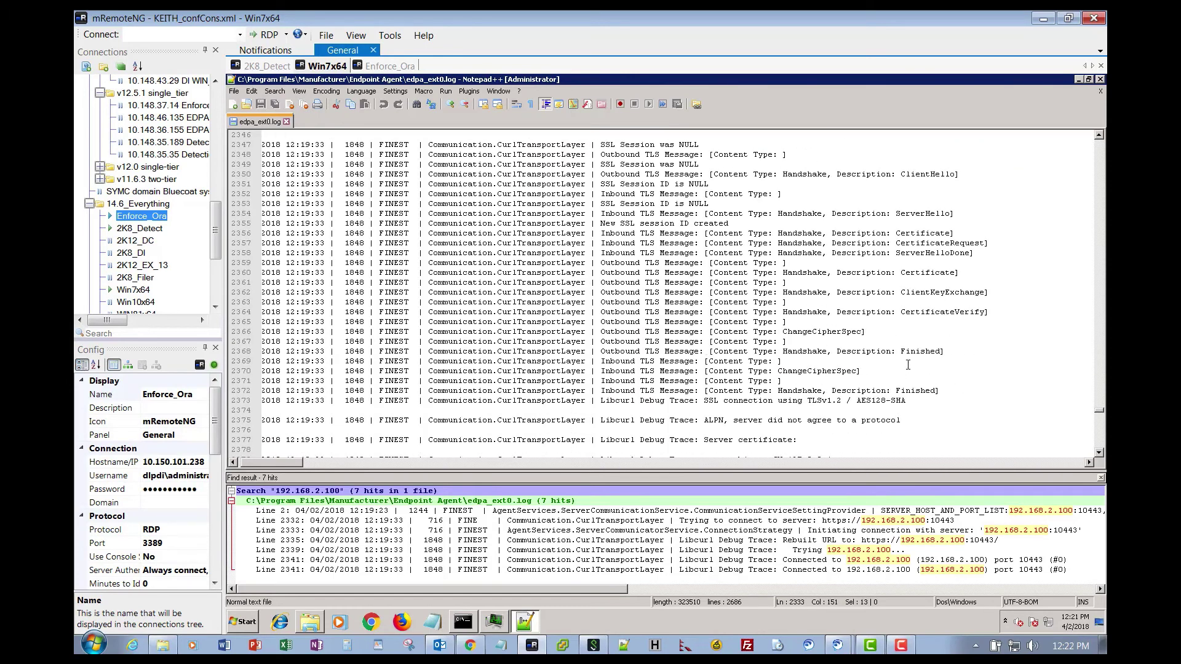
scroll(894, 379, down, 3)
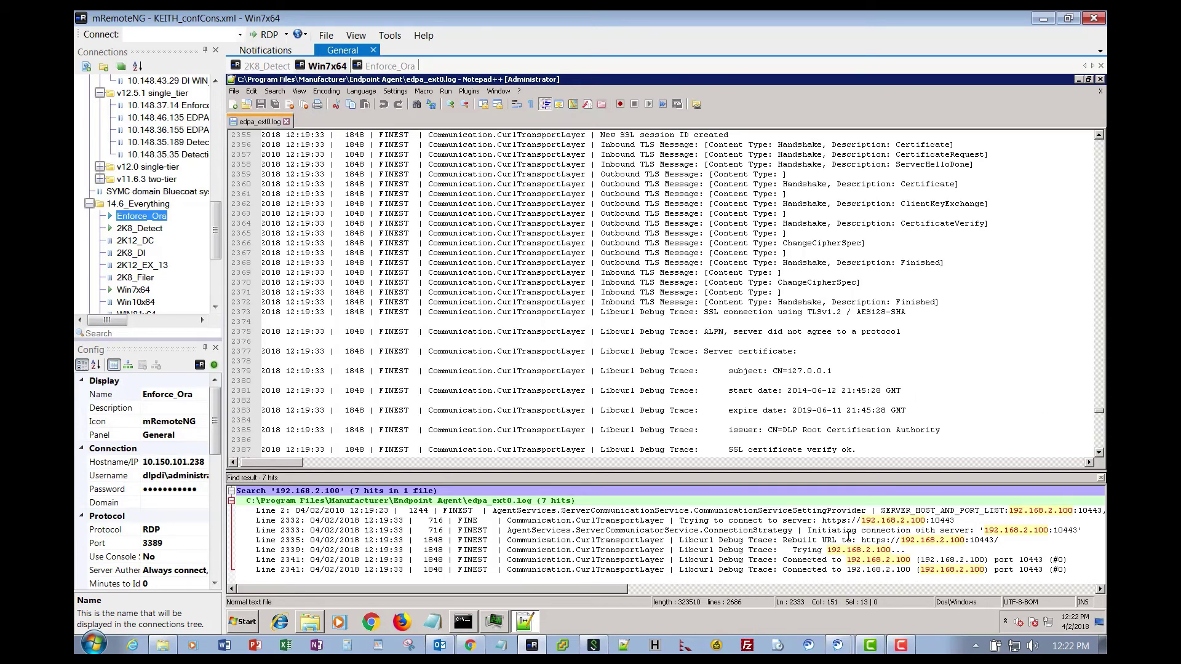
Clear all the IP search results and close the results panel.
right_click(848, 535)
click(864, 524)
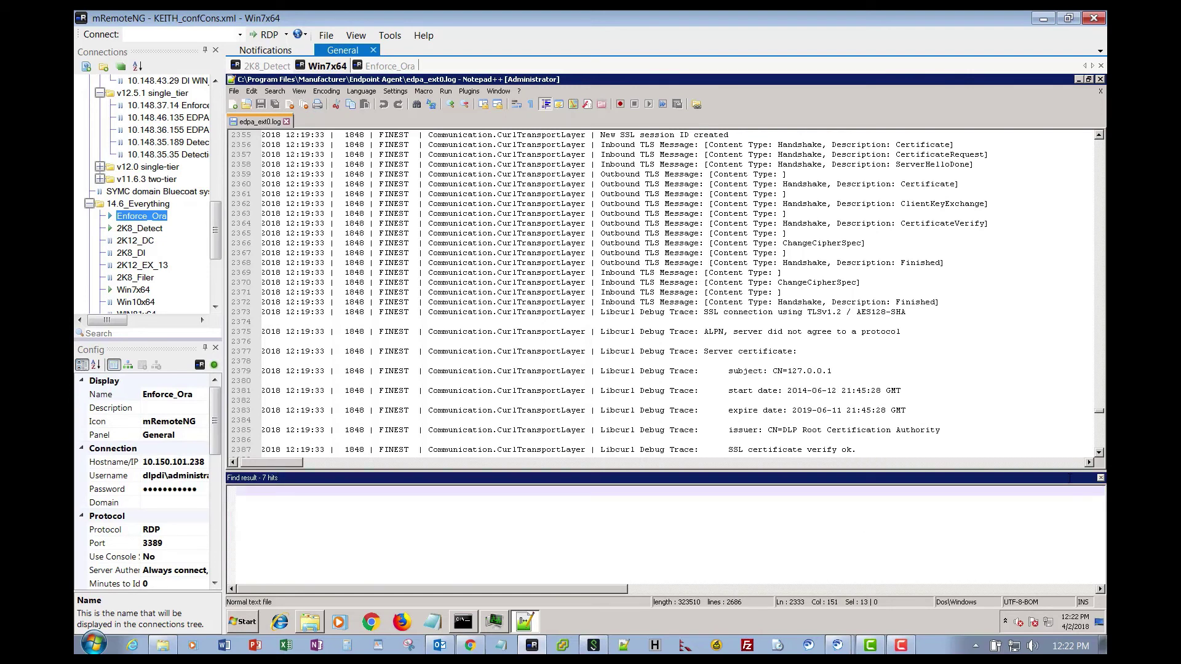
click(1100, 478)
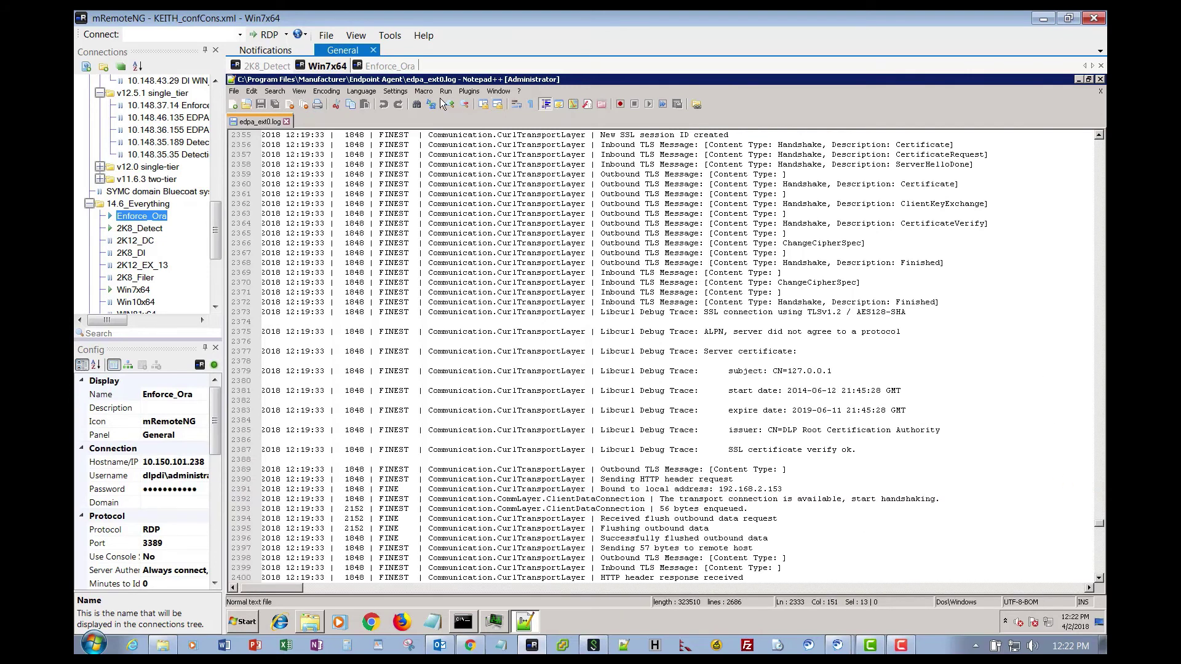
Find all Libcurl entries in the current document.
click(418, 106)
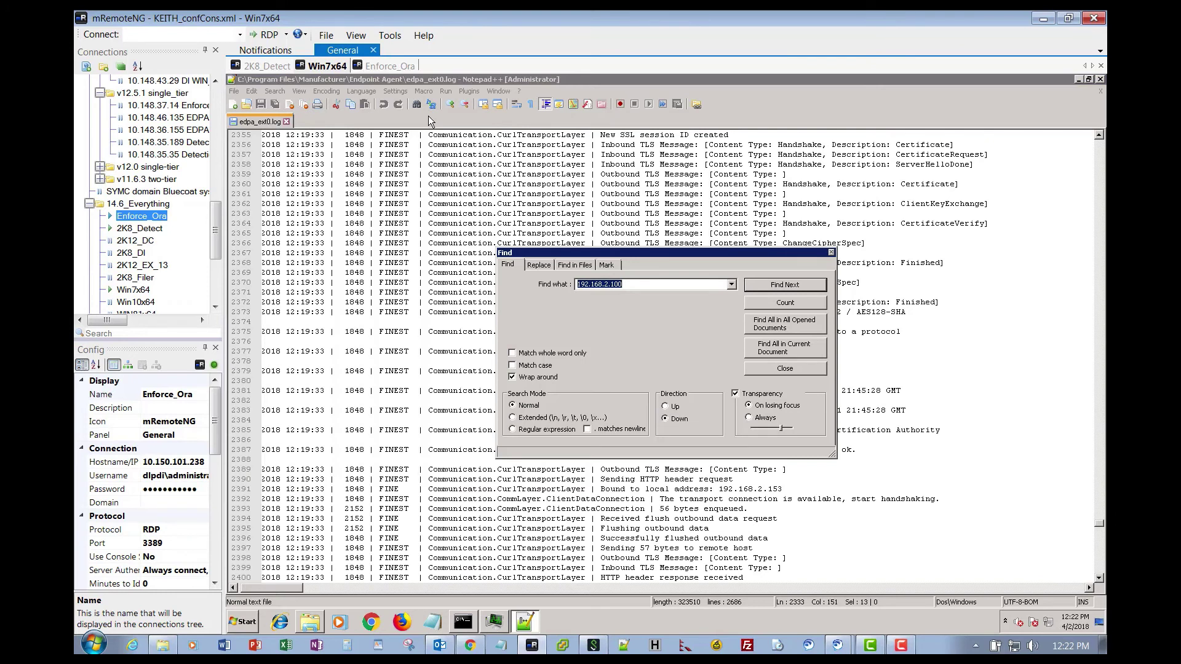
text(Libcurl)
click(762, 347)
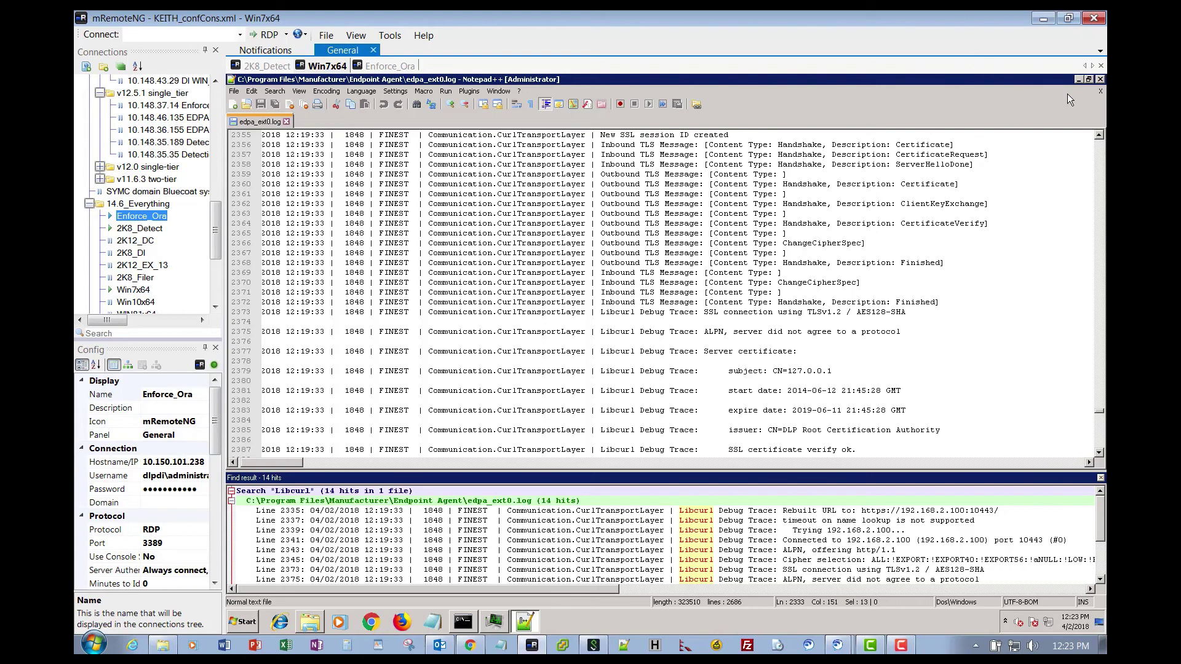
Minimize Notepad++ and rerun the Vontu_Sqlite3 command to reopen cg.ead.
click(1079, 80)
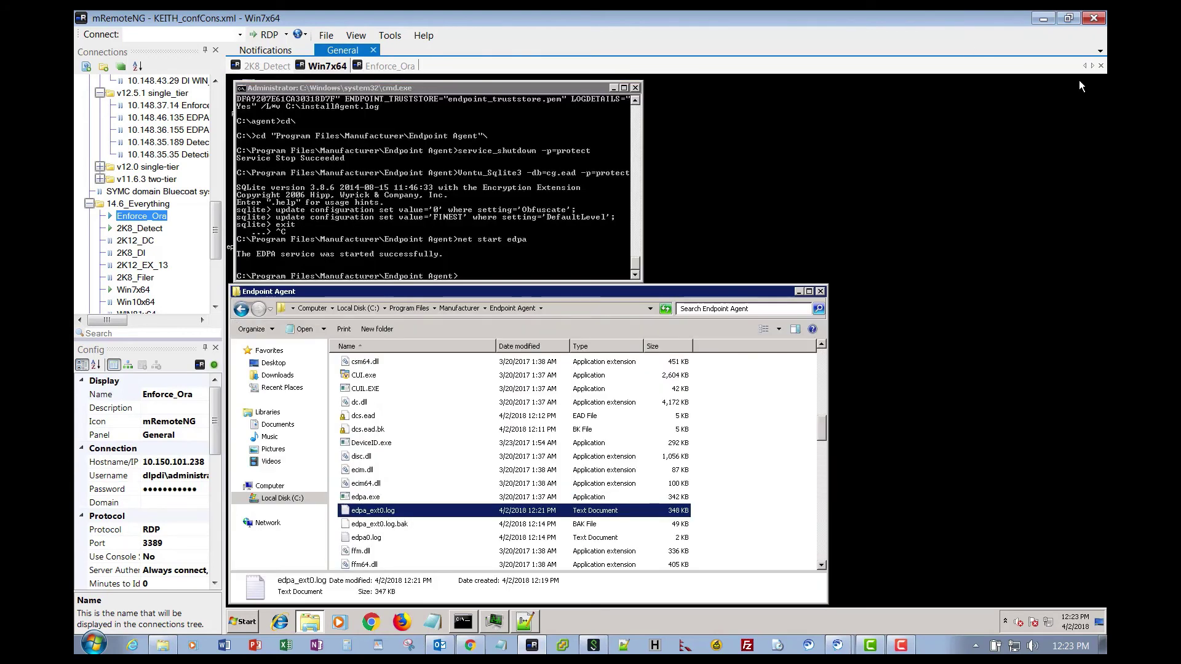
click(467, 276)
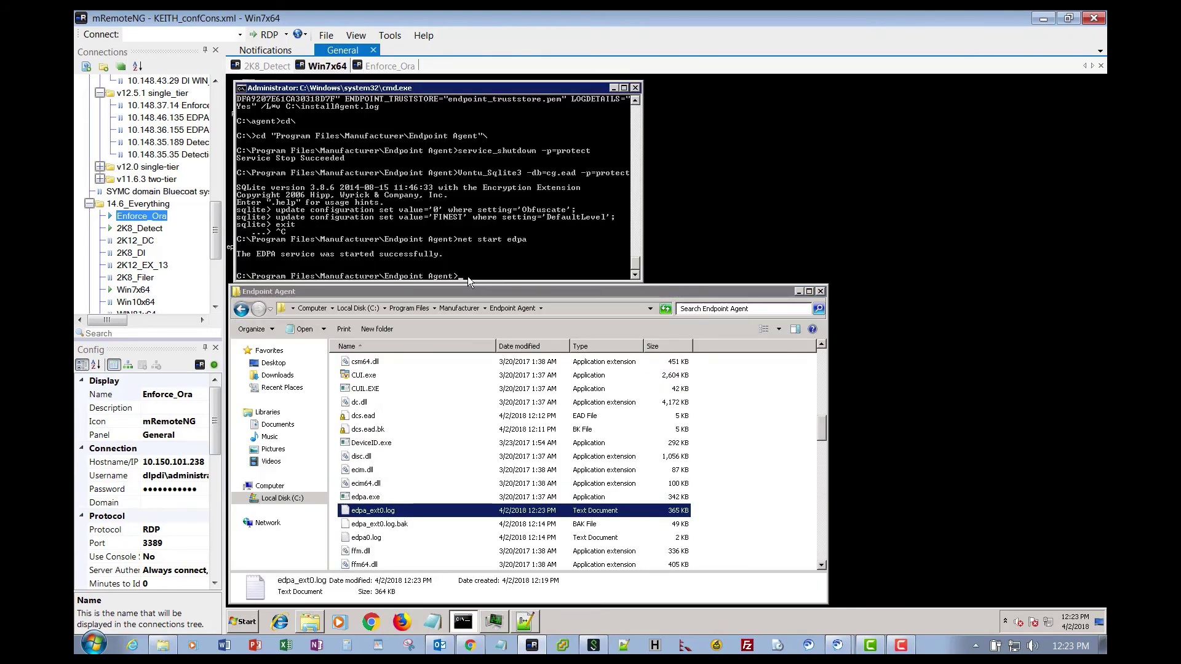
key(Up)
key(Up)
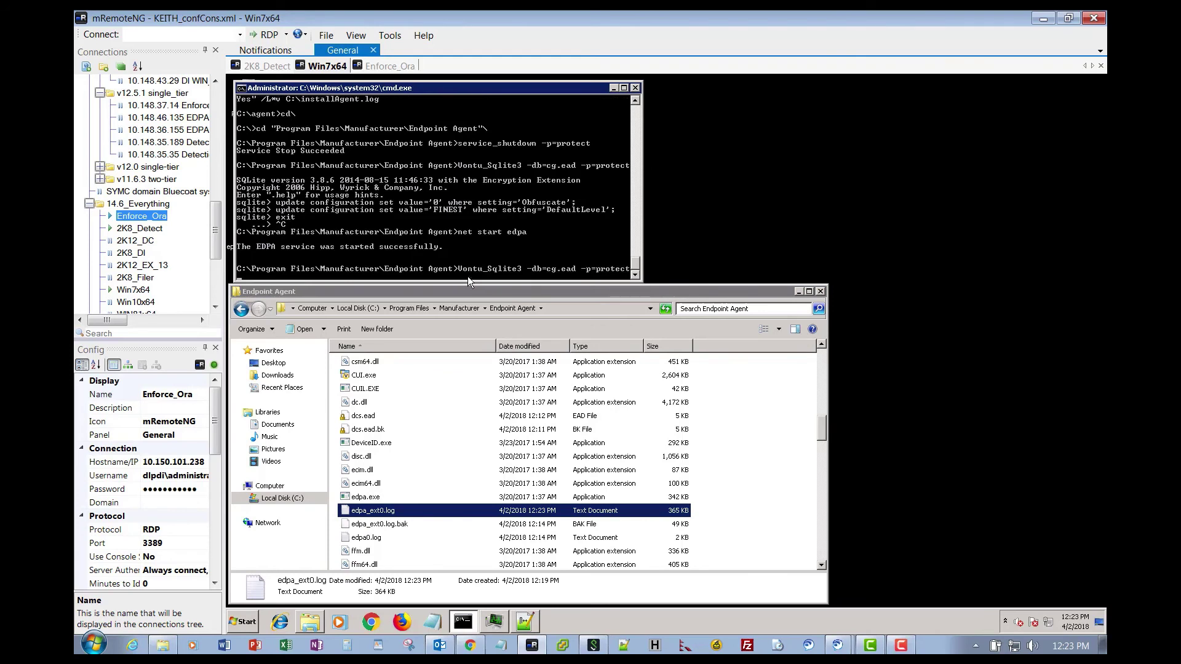
key(Return)
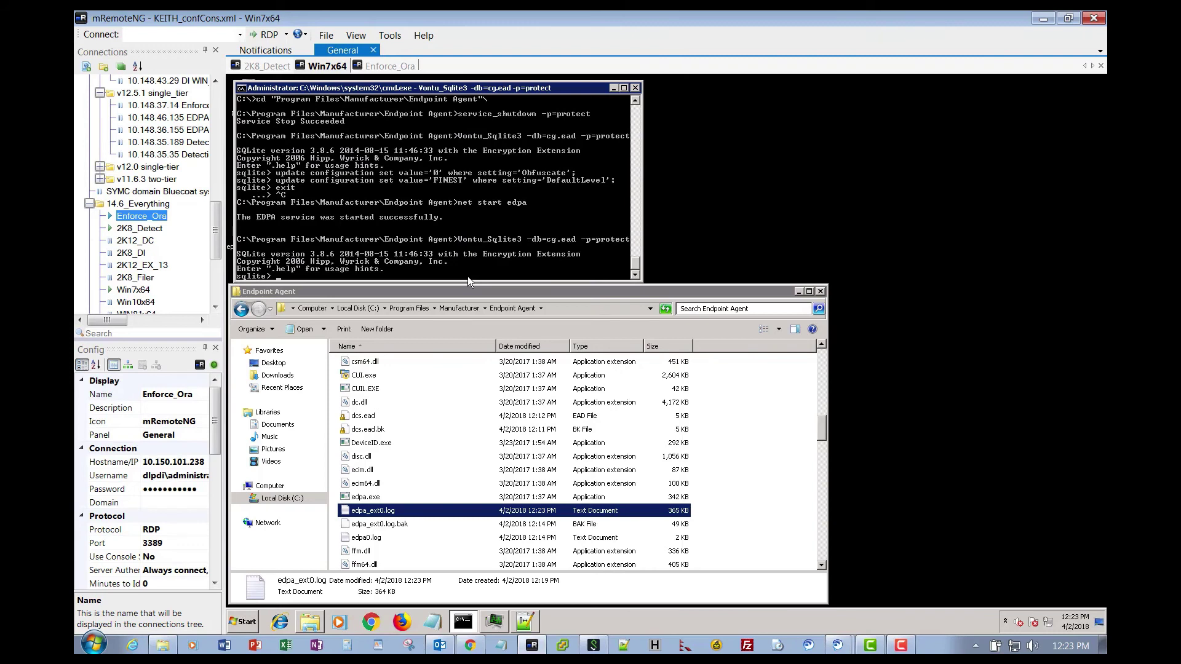
Run select * from configuration; and scroll through the dumped rows.
text(elect * from configuration;)
key(Return)
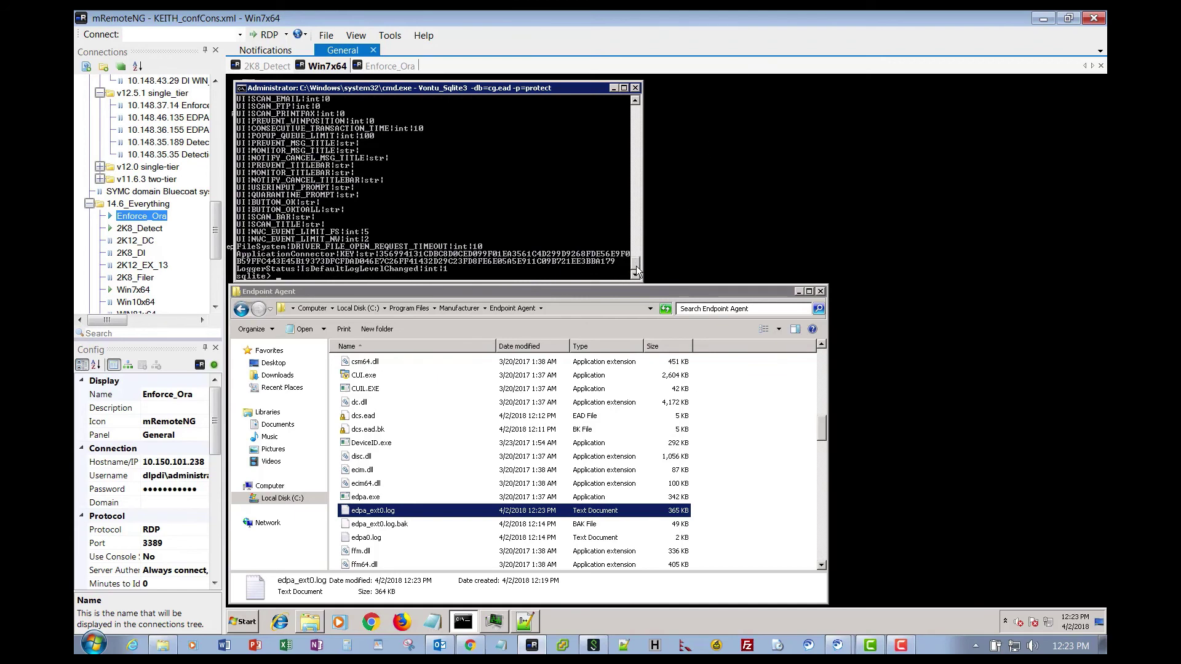
scroll(637, 263, up, 1)
drag(637, 263, 636, 112)
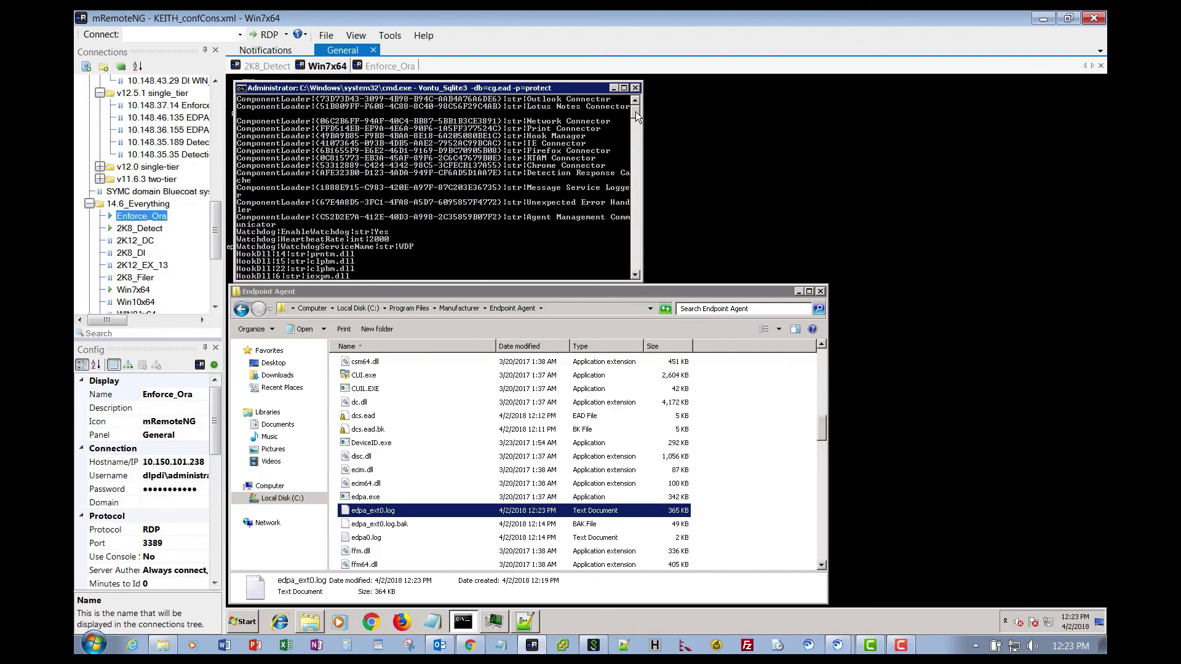